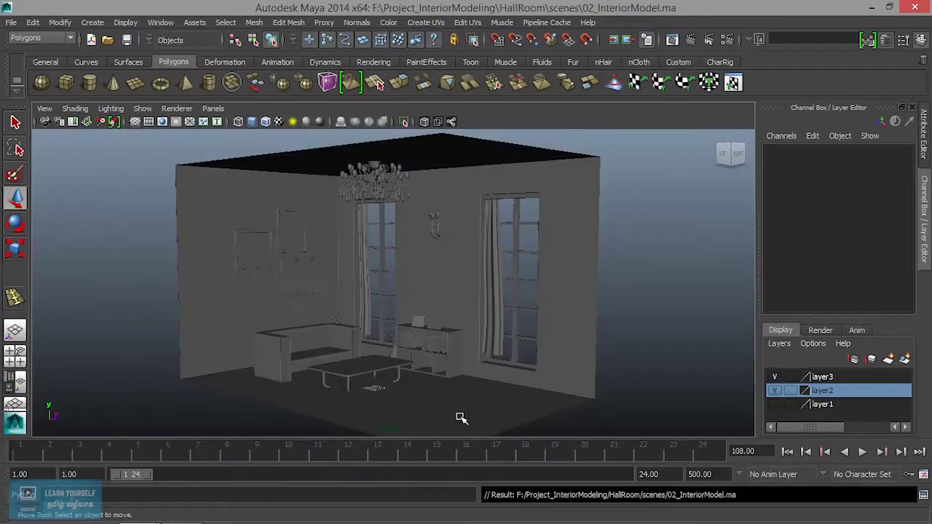
Orbit and zoom around the bookshelf, table and windows of the hall room
left_click_drag(423, 333, 532, 375)
scroll("up", 3)
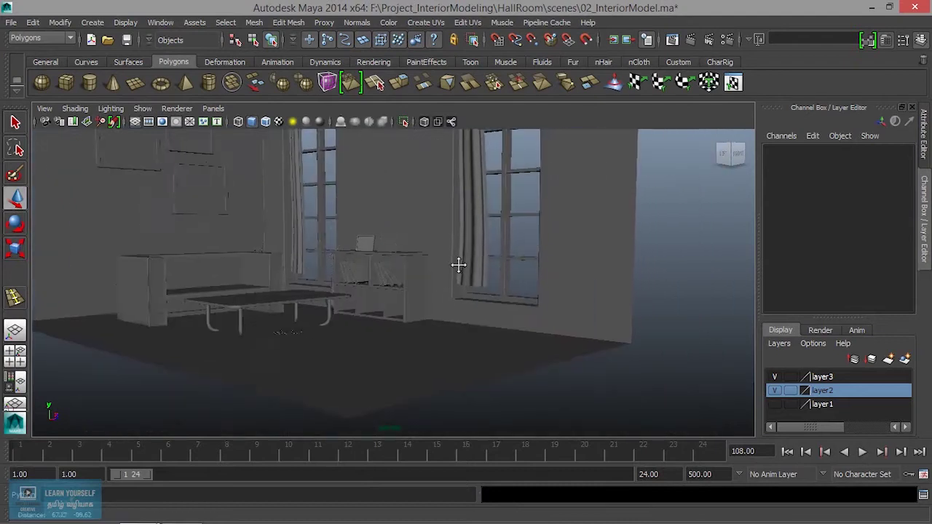
left_click_drag(404, 322, 468, 333)
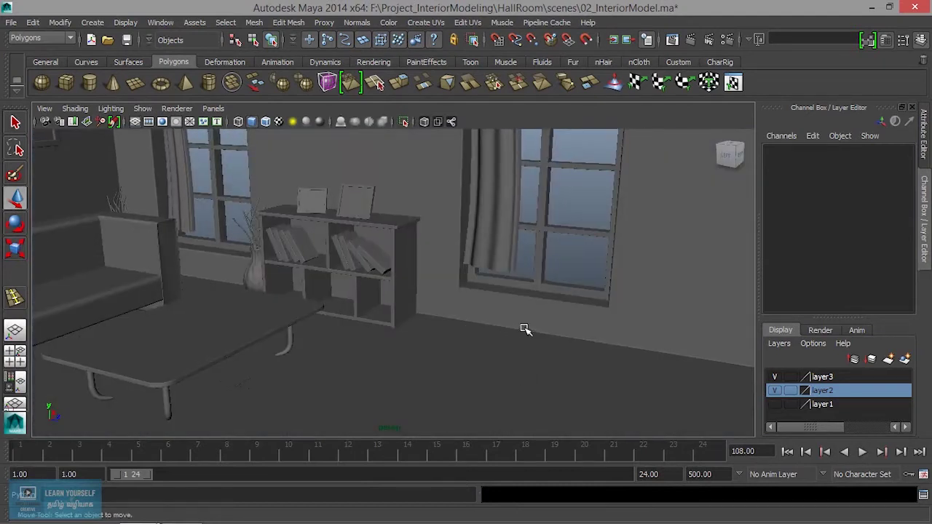
scroll("down", 3)
left_click_drag(480, 340, 493, 343)
Tilt up to the chandelier and back wall, then hide layer3 so only the sofa shows
scroll("up", 3)
left_click_drag(484, 299, 401, 347)
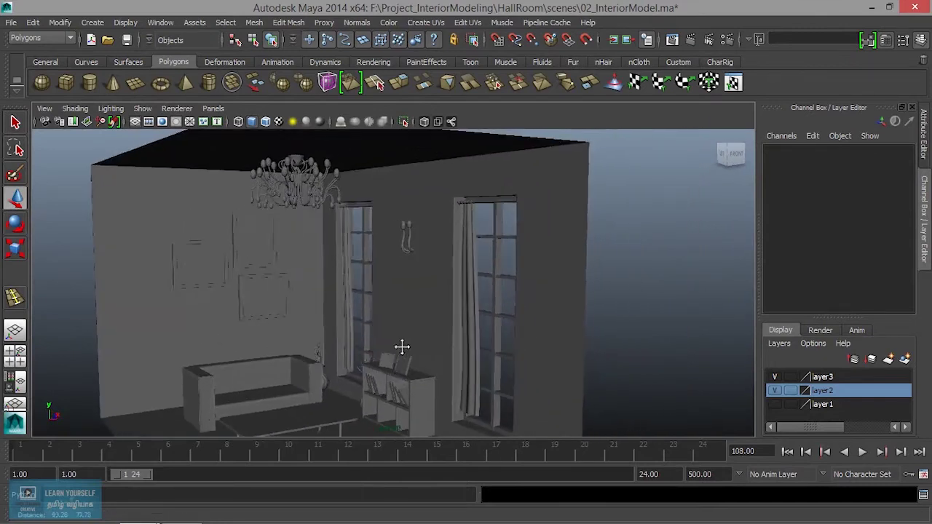
scroll("up", 3)
left_click_drag(412, 295, 409, 266)
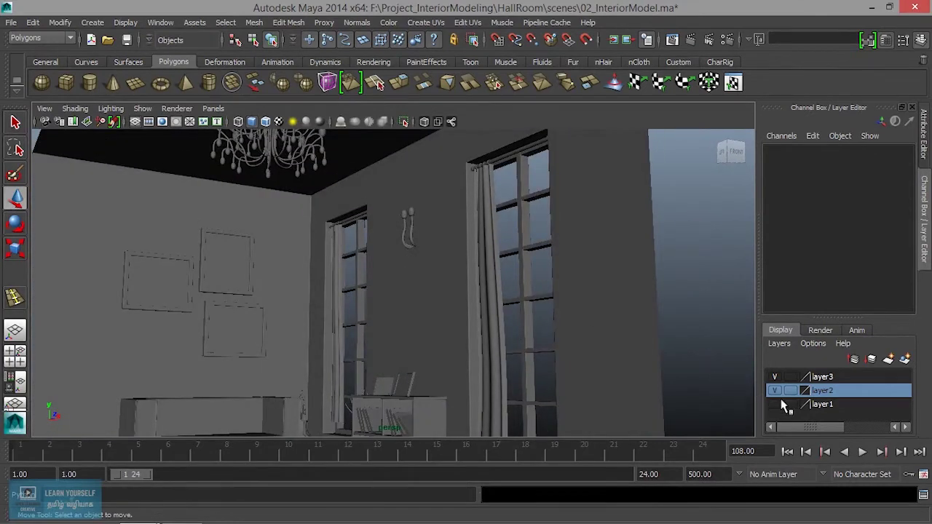
left_click(775, 378)
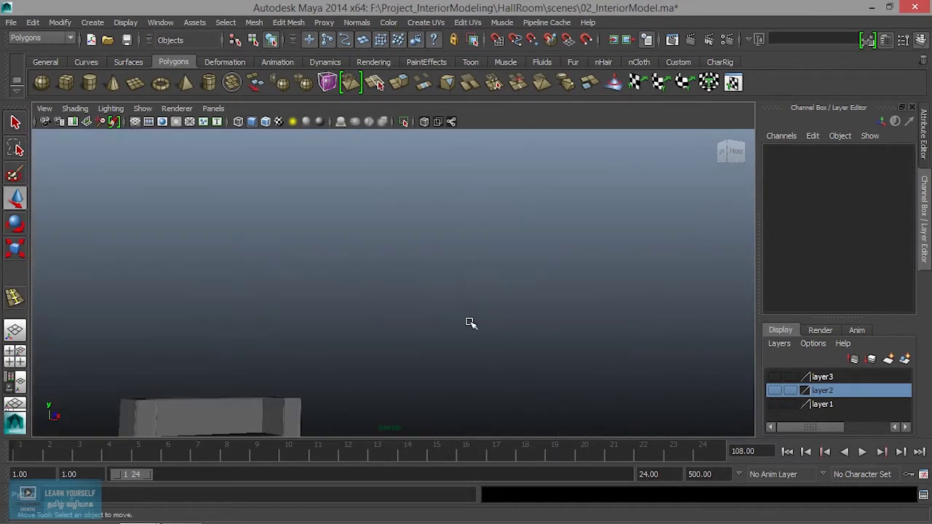
Orbit around the sofa and toggle the room-geometry layer's visibility on and off
left_click_drag(470, 323, 647, 383)
left_click(775, 378)
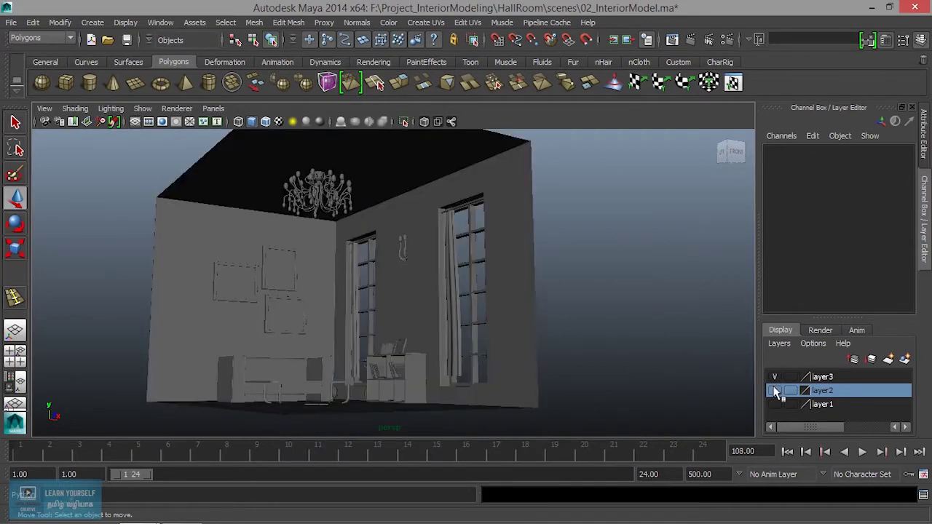
left_click(775, 378)
left_click_drag(410, 366, 691, 378)
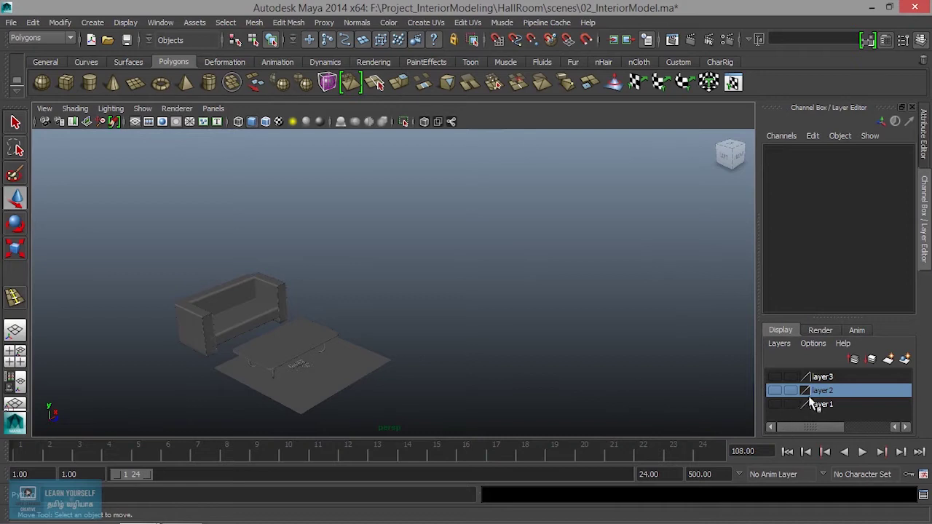
Remove the unused layer2 with Delete Unused Layers
left_click(824, 377)
left_click(808, 344)
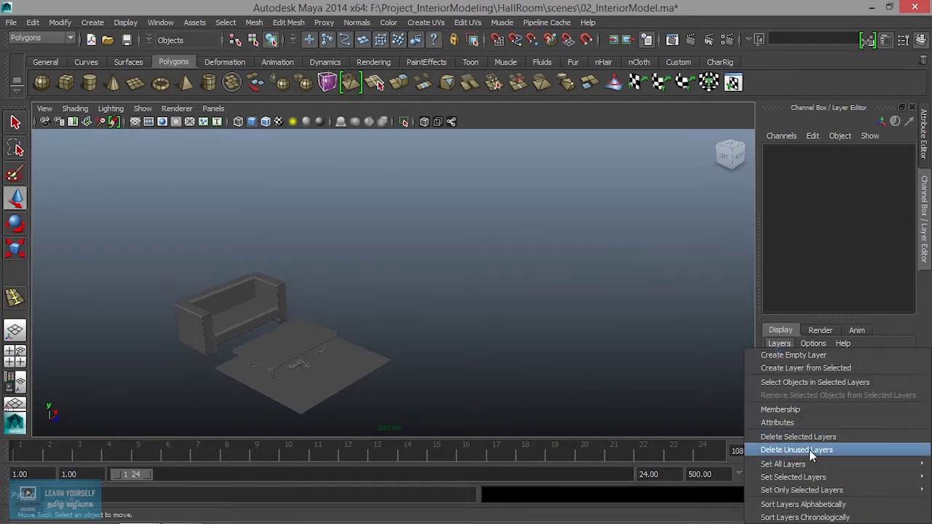
left_click(809, 449)
left_click(778, 344)
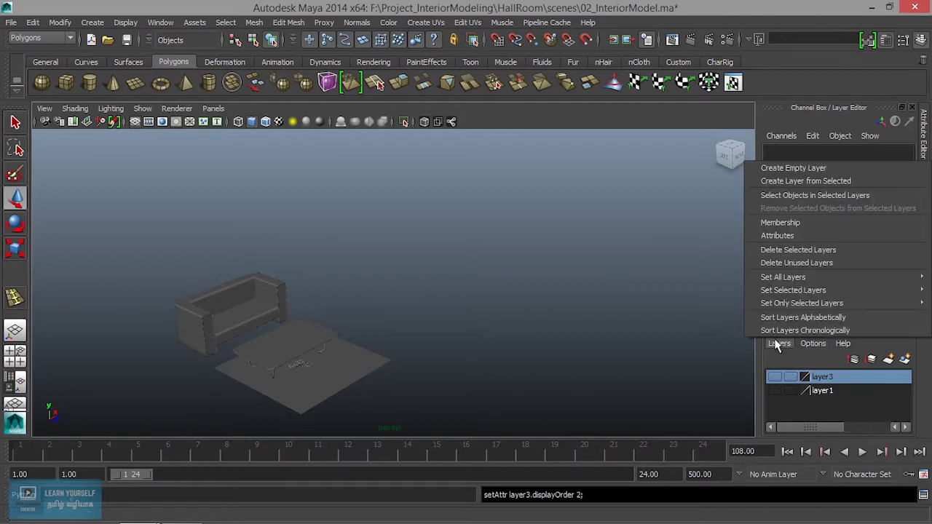
left_click(832, 389)
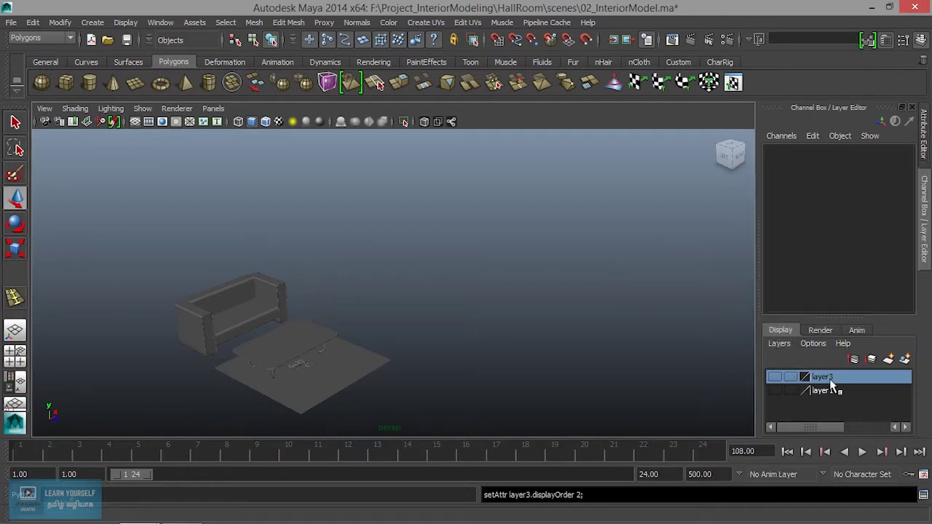
Delete layer3 and layer1, then put the room shell polySurface6 into a new layer1
right_click(819, 379)
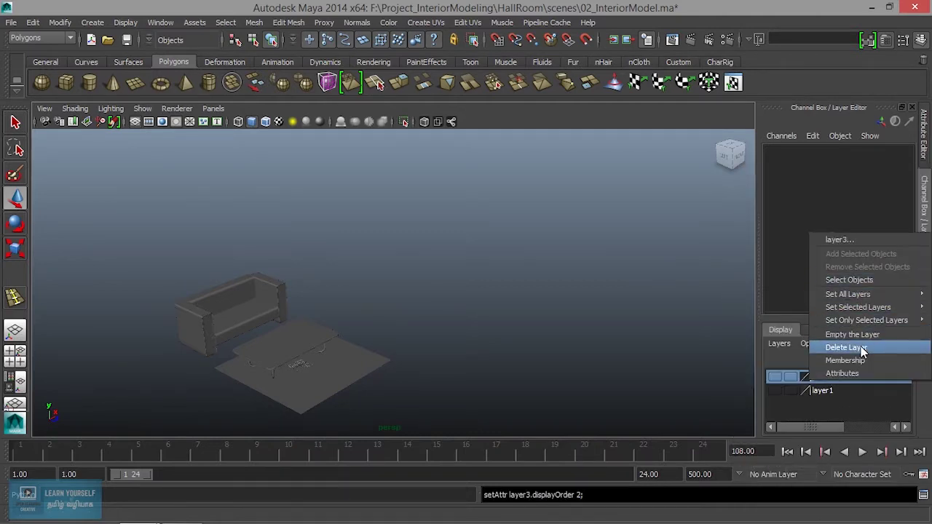
left_click(846, 347)
right_click(822, 380)
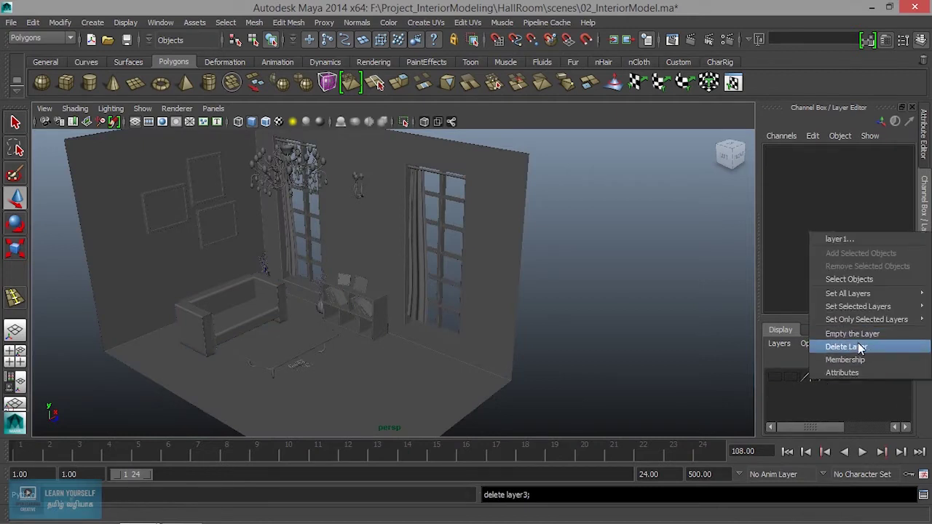
left_click(849, 345)
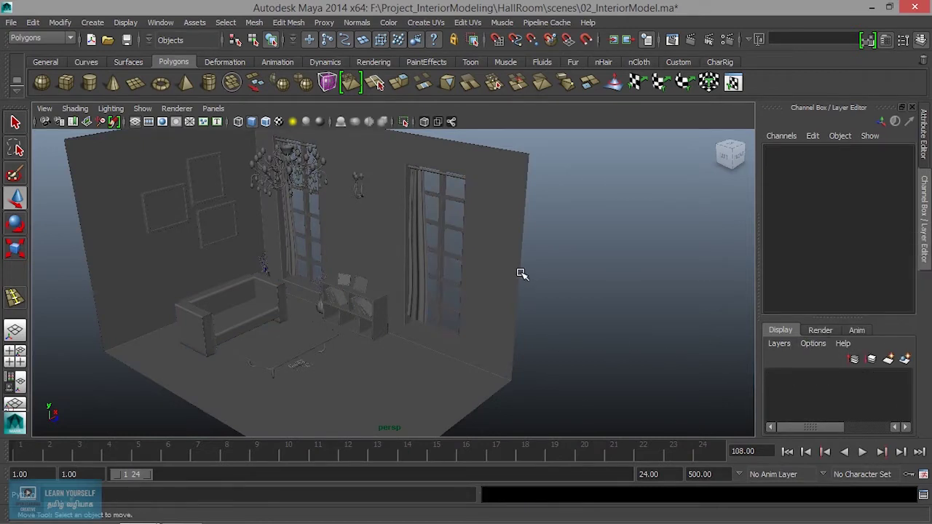
left_click(521, 274)
left_click(887, 361)
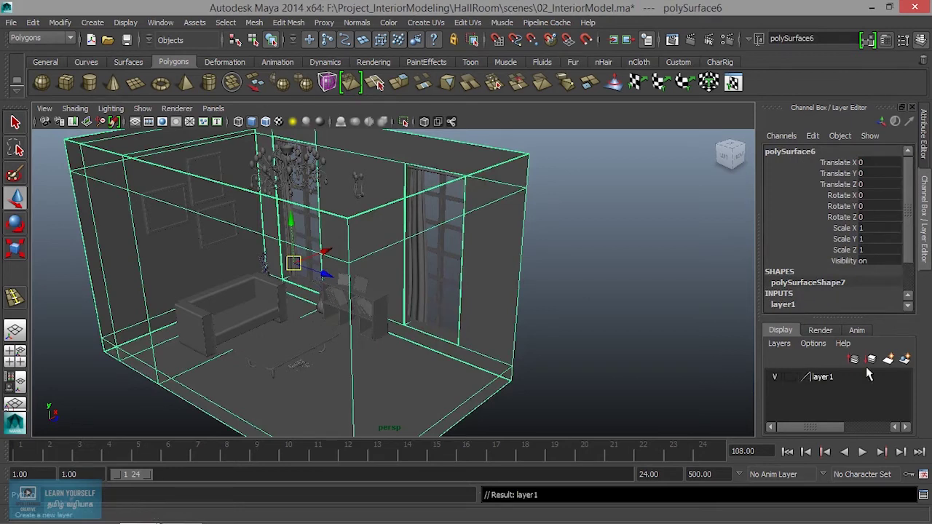
Hide layer1 and marquee-select the furniture and decor into a new layer2
left_click(775, 377)
left_click(606, 347)
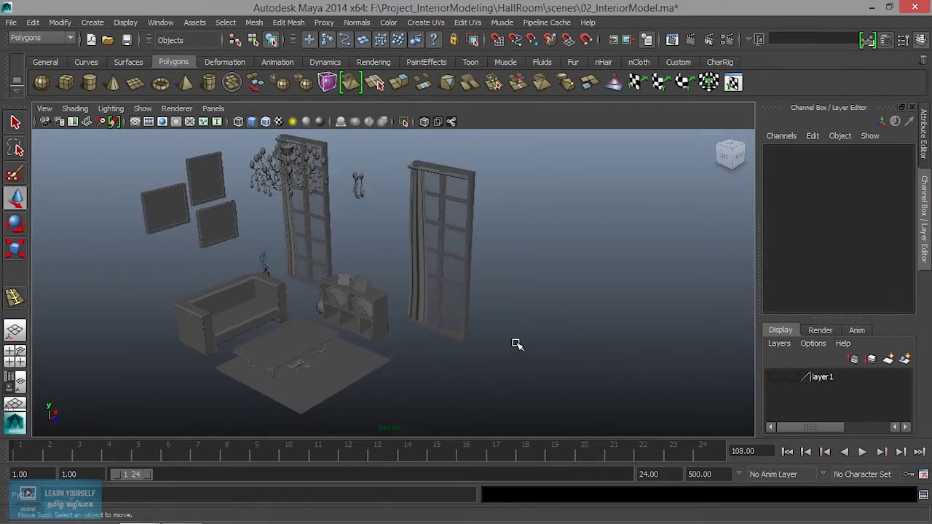
scroll("down", 3)
left_click_drag(177, 203, 709, 410)
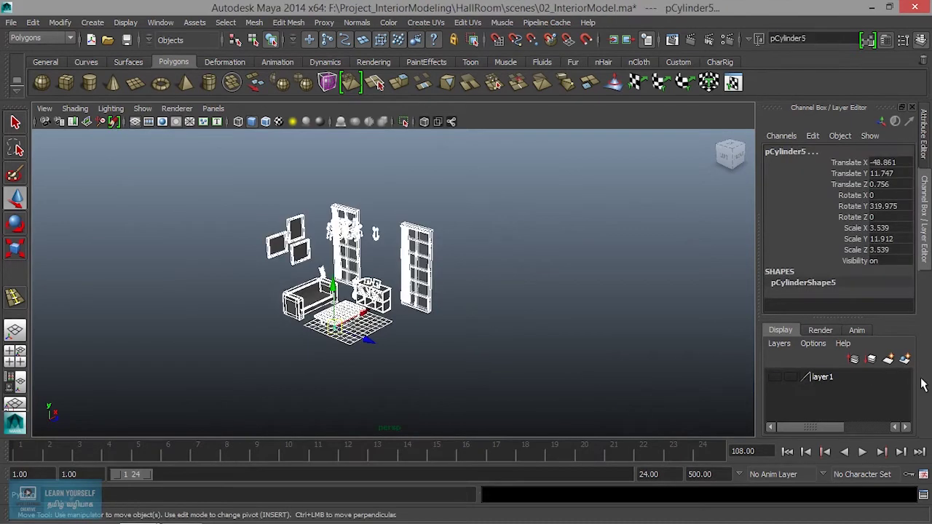
left_click(905, 361)
Hide layer2, show layer1 again, select polySurface6 and create a polygon cube
left_click(774, 377)
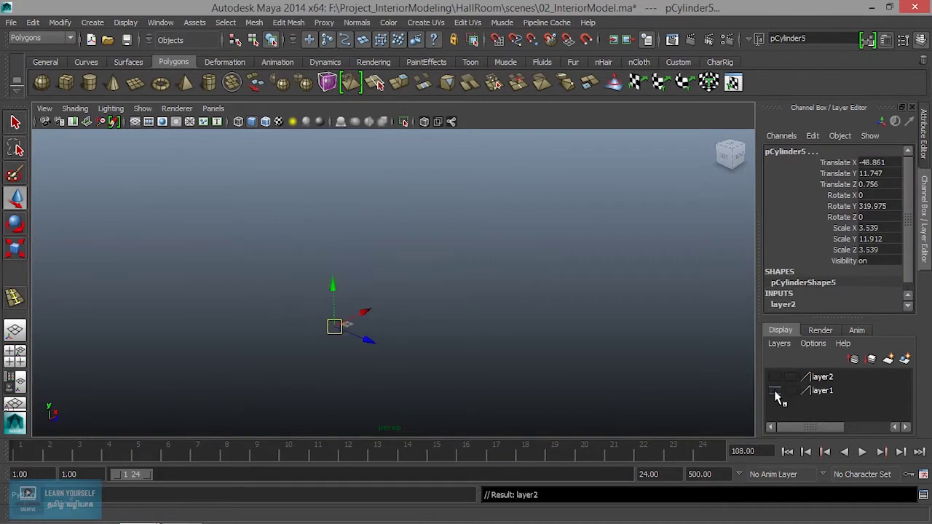
left_click(774, 391)
scroll("up", 3)
scroll("up", 3)
scroll("down", 3)
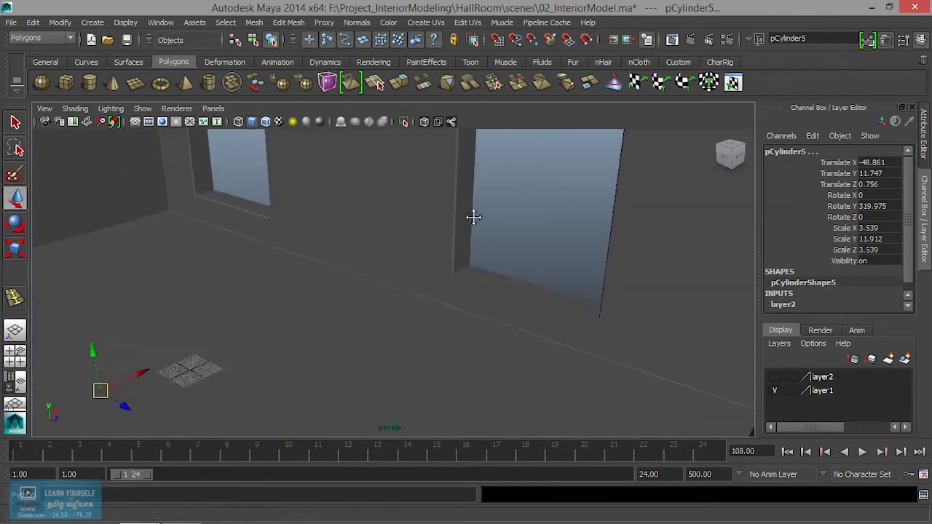
scroll("down", 3)
left_click(485, 284)
left_click_drag(495, 318, 235, 289)
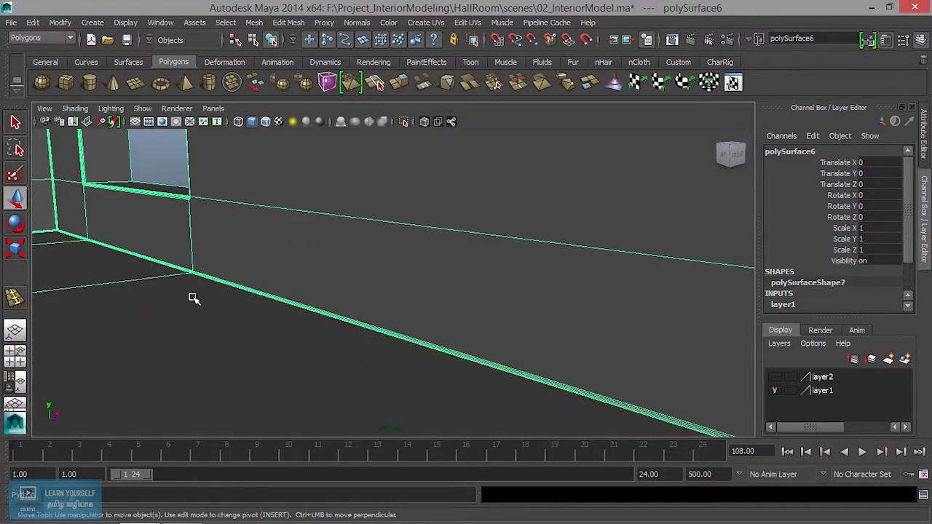
left_click(70, 83)
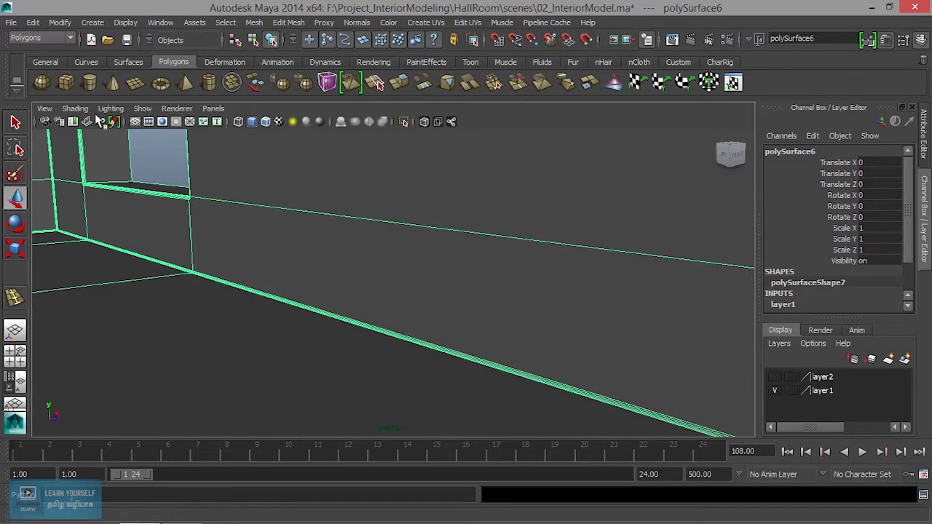
Frame pCube16 in front view and raise it to Translate Y 0.572
key("f")
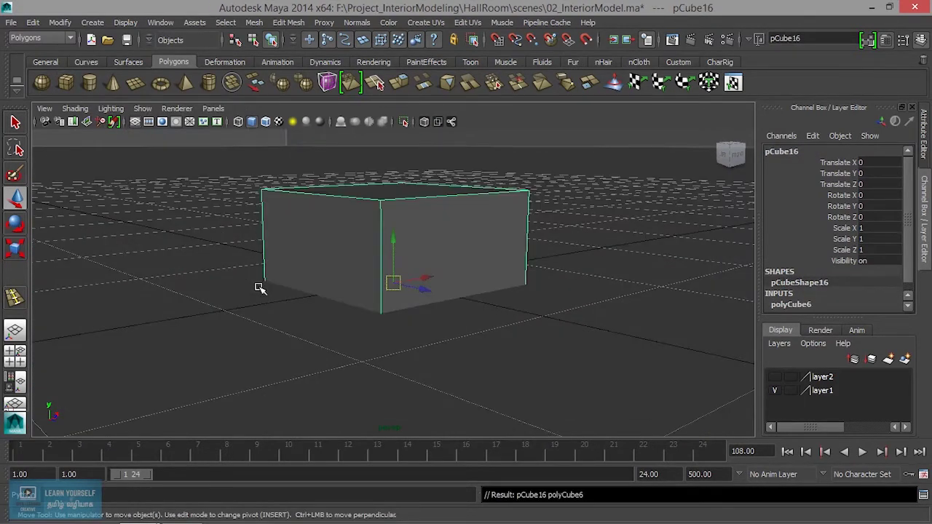
key("space")
left_click_drag(388, 235, 384, 118)
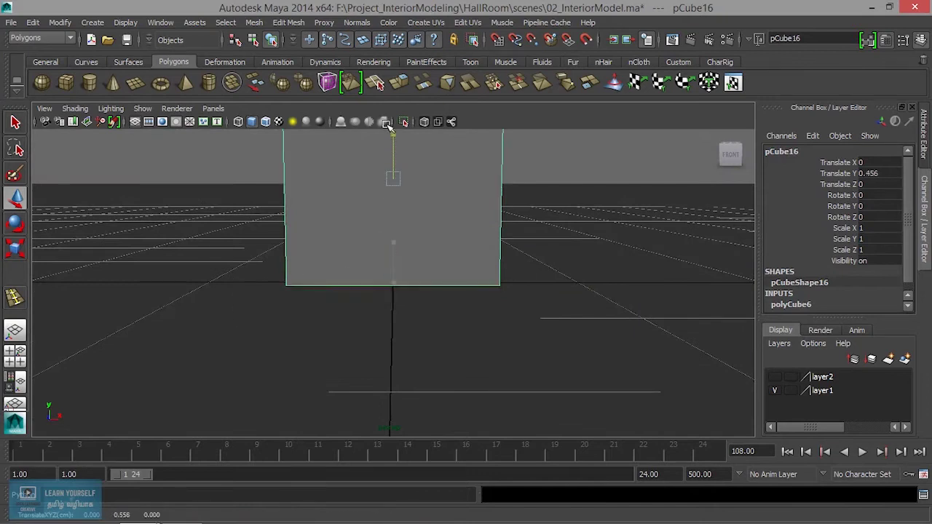
left_click_drag(385, 119, 348, 322)
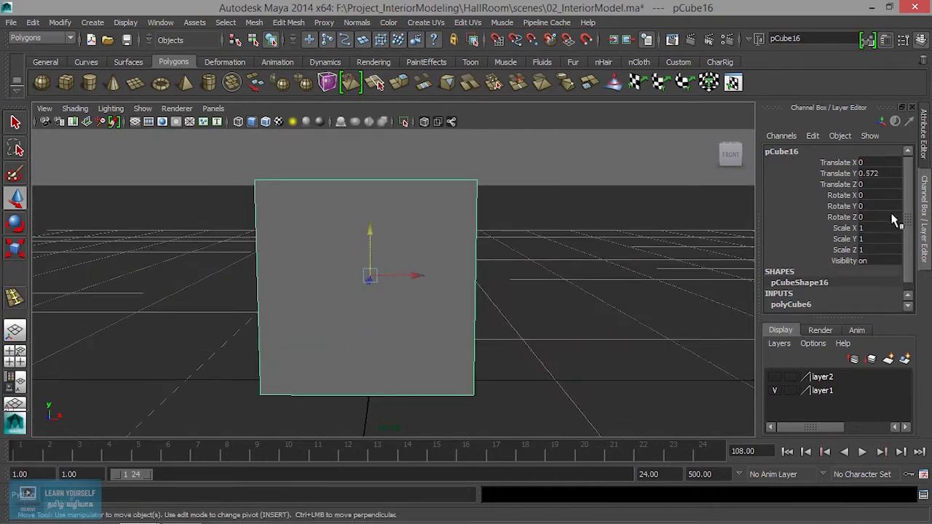
scroll("down", 3)
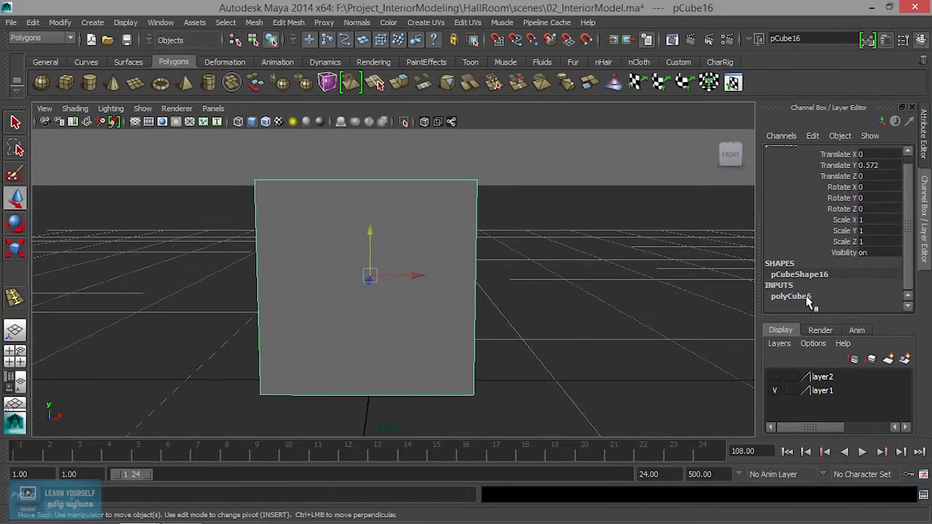
Set the polyCube6 subdivisions width, height and depth to 4
left_click(791, 296)
left_click_drag(843, 264, 843, 286)
left_click_drag(467, 272, 449, 289)
left_click_drag(519, 288, 532, 289)
Switch to vertex mode and select the cube's top-right vertices
left_click_drag(396, 230, 333, 211)
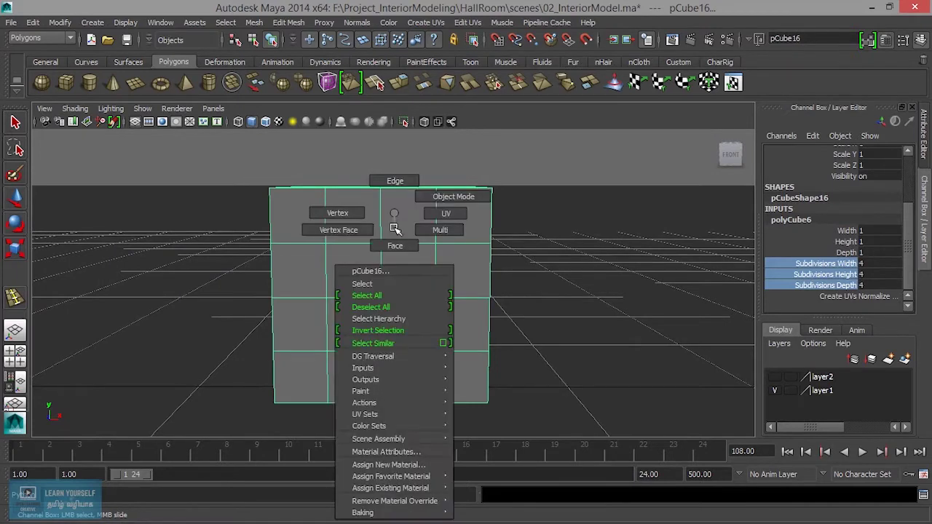
left_click_drag(385, 255, 379, 229)
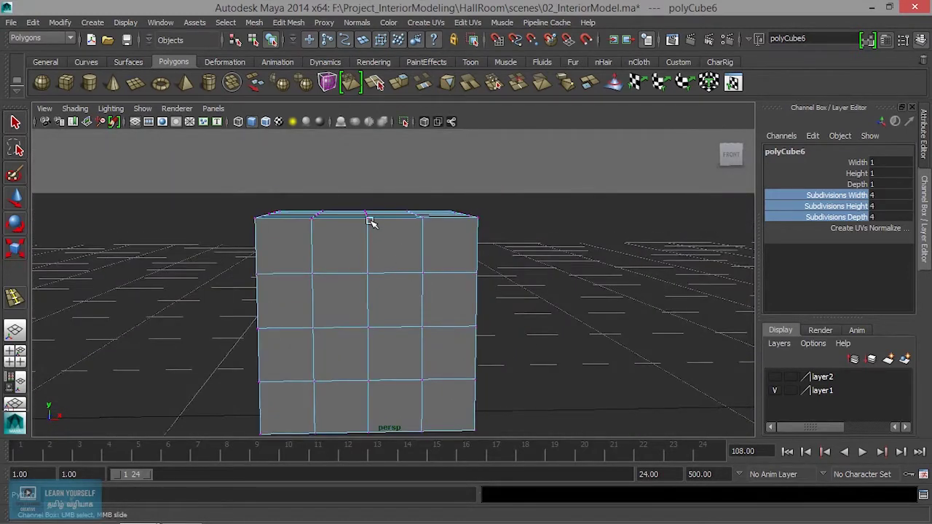
left_click_drag(441, 230, 437, 228)
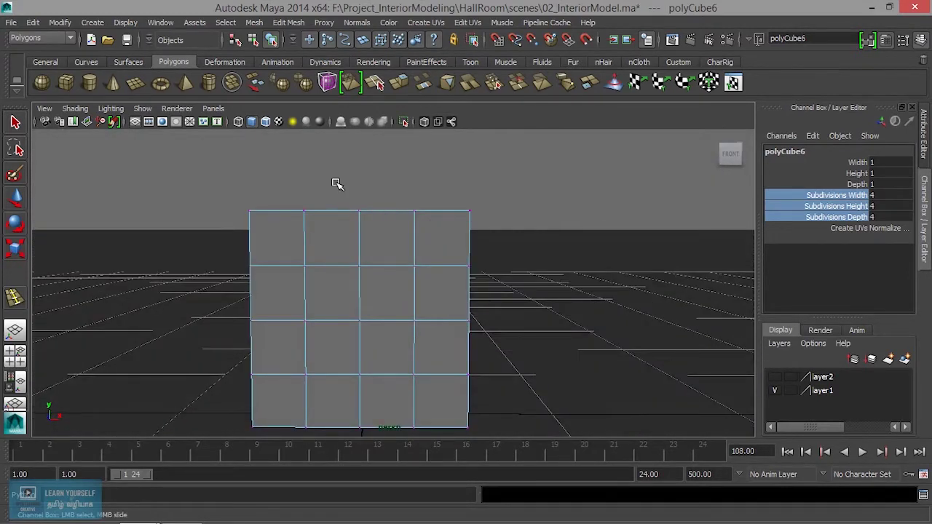
left_click_drag(500, 256, 499, 255)
Raise the top-right vertices to slant the top, then lower one top vertex to soften it
left_click_drag(461, 308, 434, 157)
left_click_drag(441, 275, 412, 252)
left_click_drag(366, 150, 420, 199)
left_click_drag(402, 141, 400, 170)
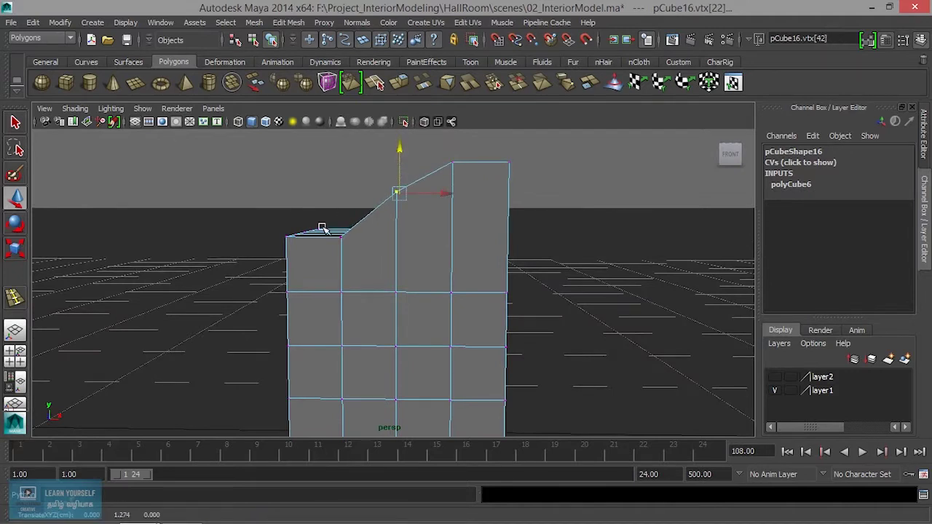
Select the left column of vertices and push it outward
left_click_drag(329, 278, 329, 277)
left_click_drag(300, 220, 351, 188)
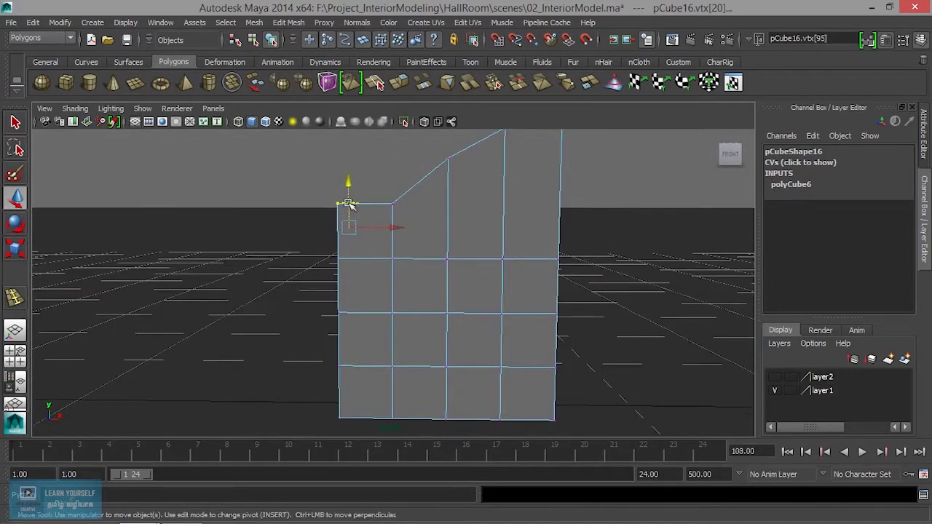
scroll("down", 3)
left_click_drag(332, 252, 377, 384)
left_click_drag(403, 295, 377, 304)
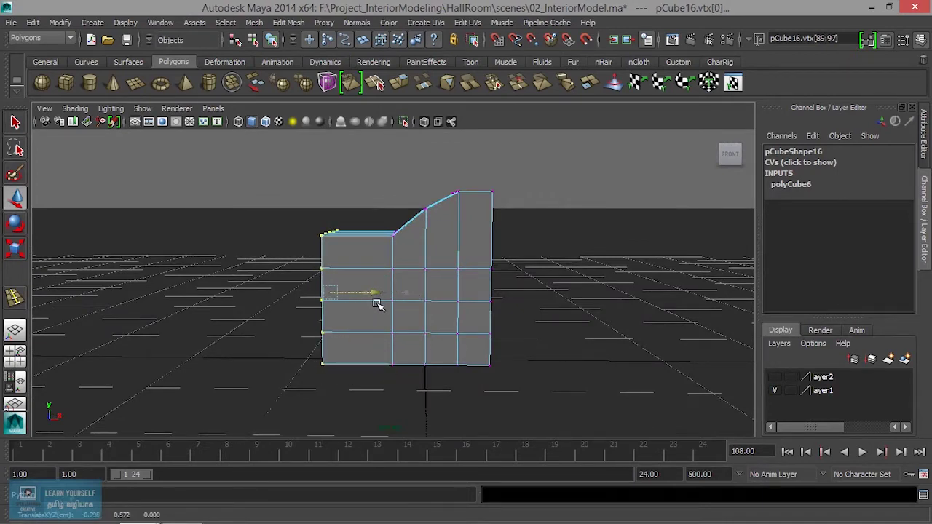
In front view, move the top-left corner vertex right along X and down along Y
left_click_drag(384, 306, 377, 313)
left_click_drag(376, 312, 493, 376)
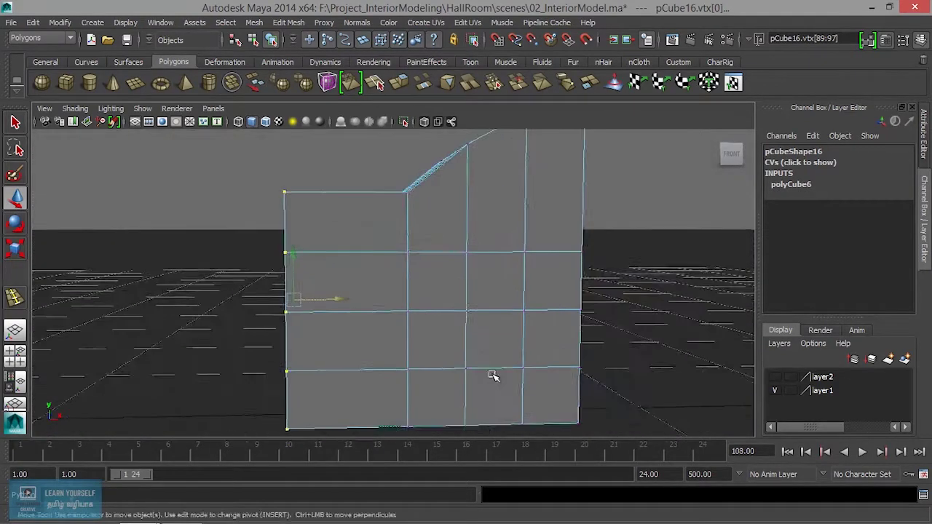
left_click_drag(493, 376, 314, 198)
left_click_drag(366, 252, 366, 252)
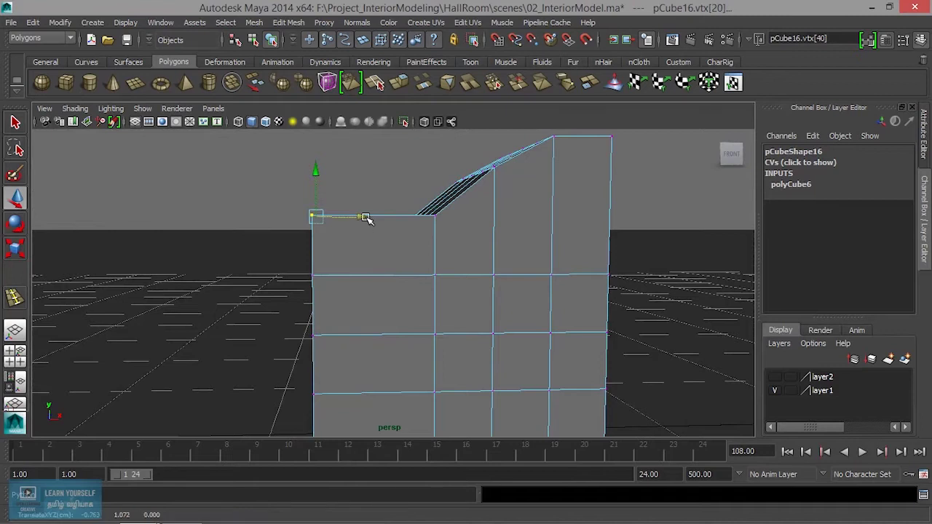
left_click_drag(366, 216, 393, 217)
left_click_drag(337, 167, 342, 191)
Return to object mode and marquee-select the cube's front faces
left_click_drag(377, 311, 466, 353)
left_click_drag(481, 213, 481, 293)
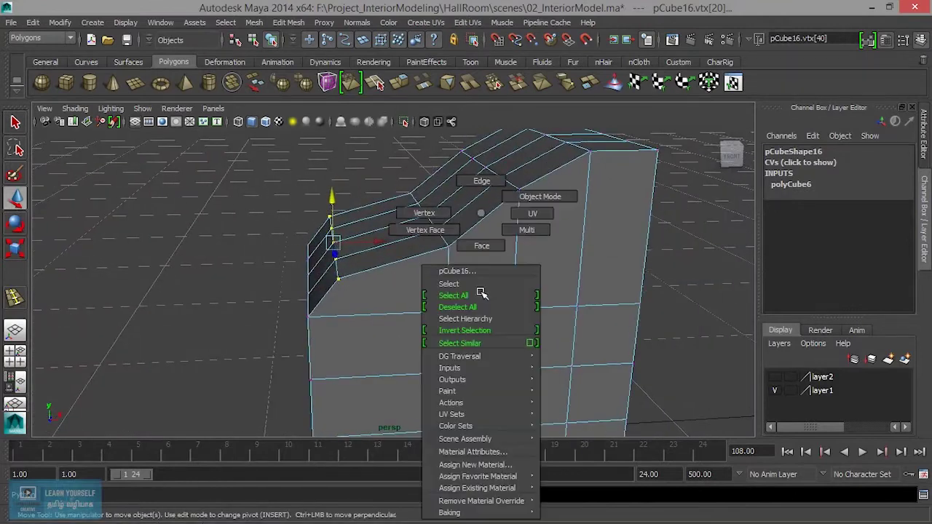
left_click(524, 198)
left_click_drag(500, 260, 462, 335)
left_click_drag(461, 336, 668, 364)
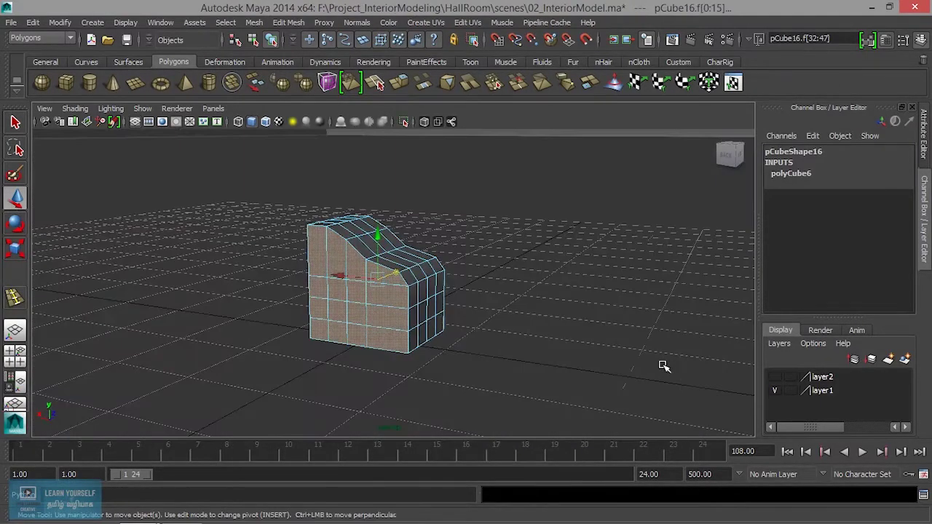
Delete the cube's front faces and reselect the opened object
key("Delete")
left_click_drag(537, 406, 349, 403)
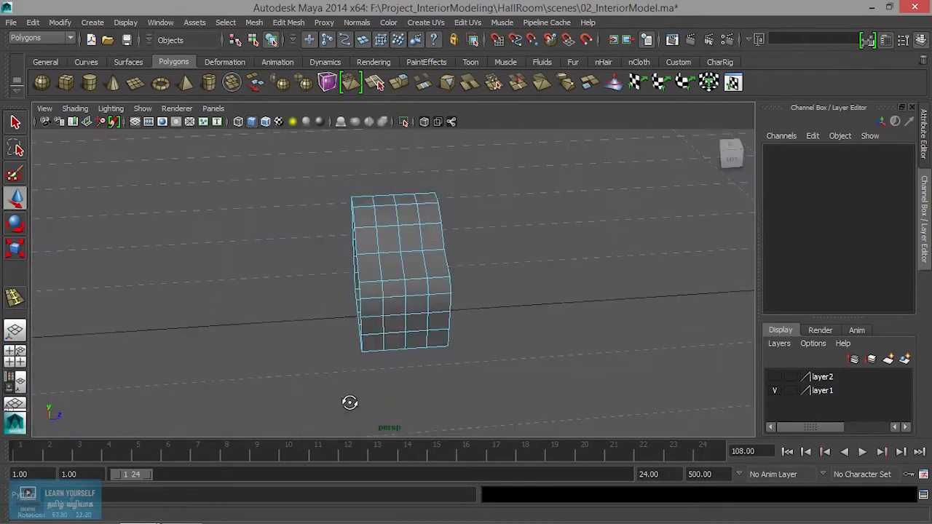
left_click_drag(430, 243, 485, 196)
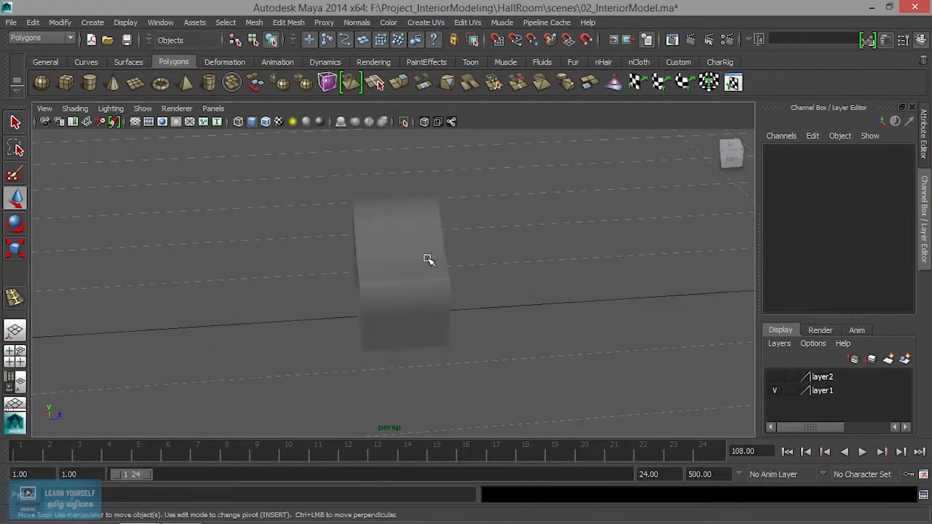
left_click(426, 264)
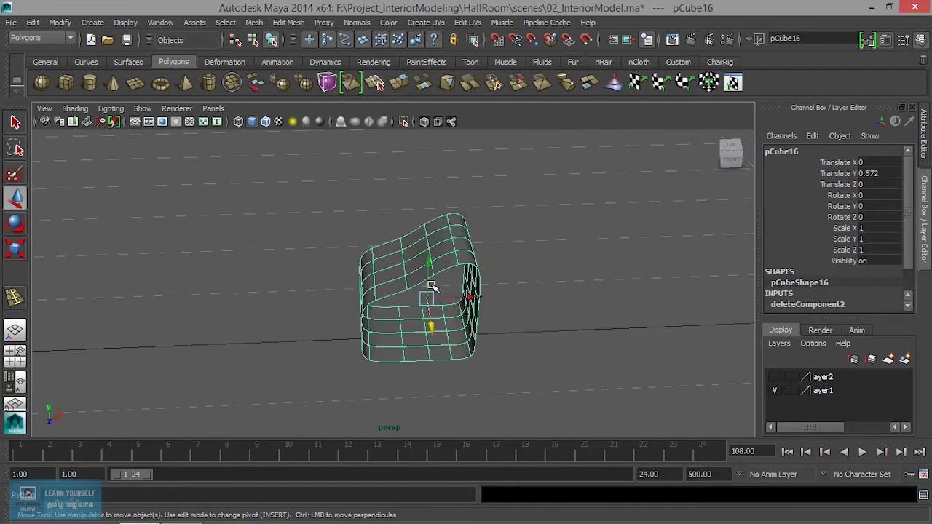
left_click_drag(457, 299, 457, 264)
Select the floor and back wall faces, delete them, and return to object mode
left_click_drag(442, 213, 446, 240)
left_click_drag(340, 286, 561, 443)
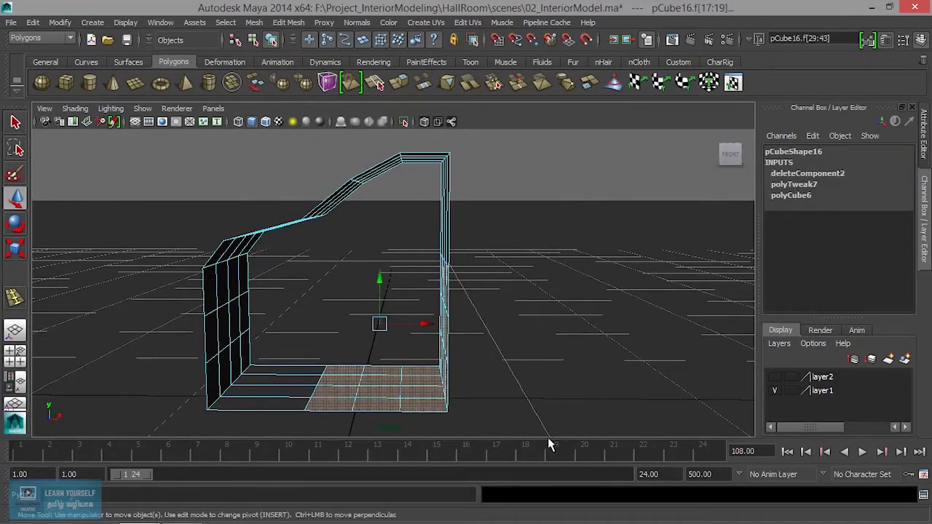
left_click_drag(534, 396, 414, 334)
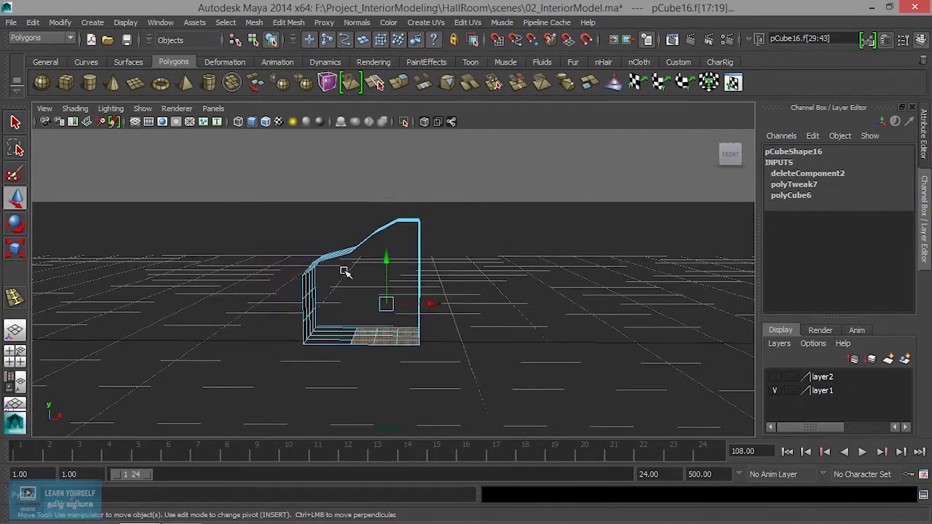
left_click_drag(448, 347, 455, 351)
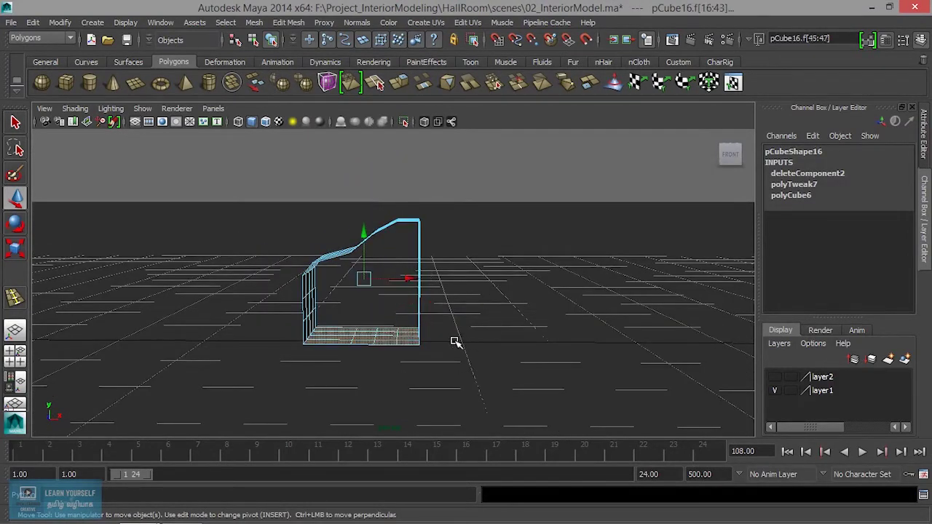
key("Delete")
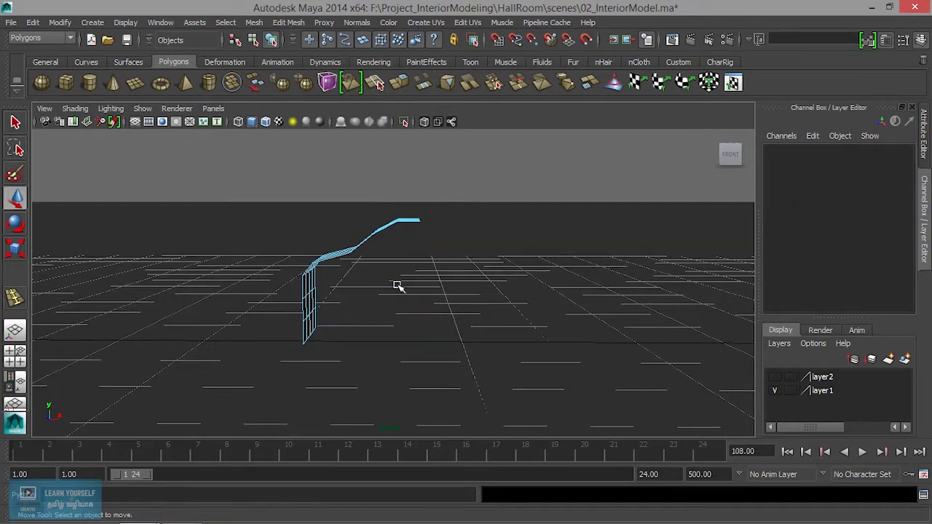
left_click_drag(384, 264, 441, 214)
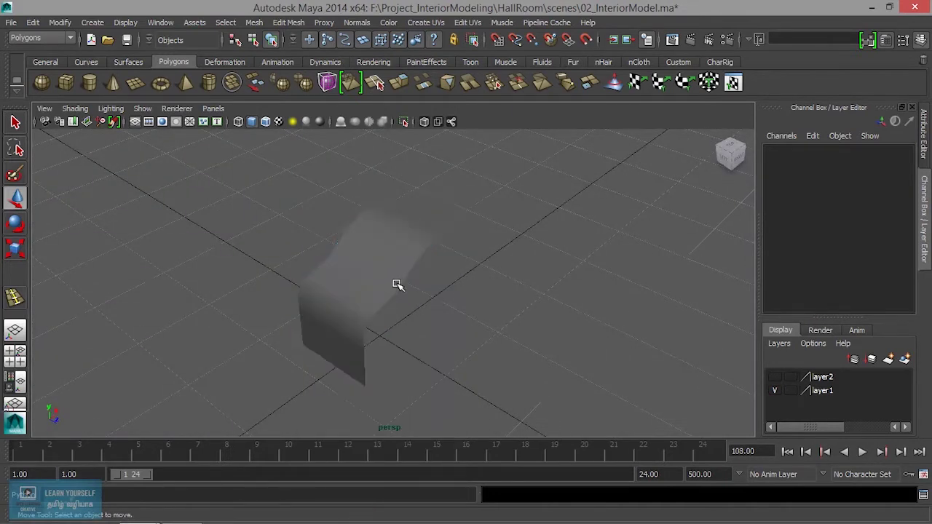
In vertex mode, select a few vertices on the curved profile and lower them
left_click(399, 284)
scroll("down", 3)
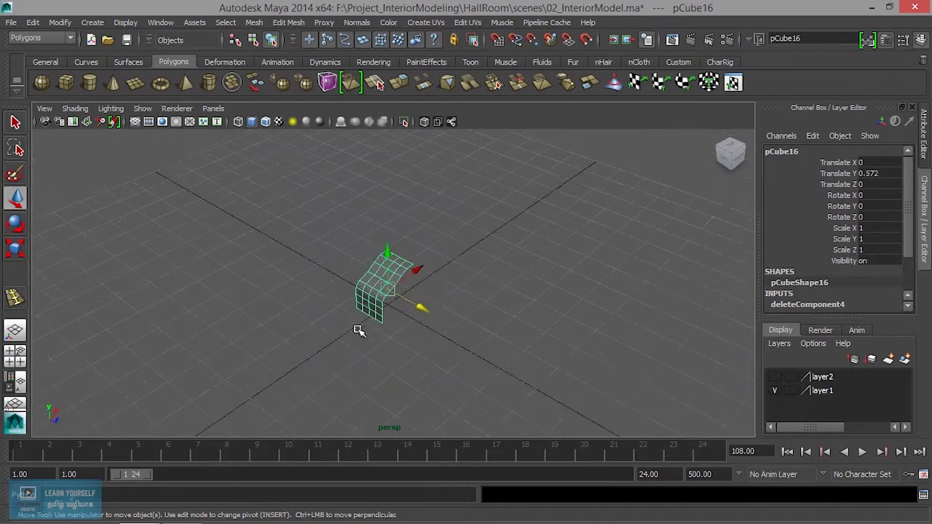
left_click_drag(410, 337, 402, 301)
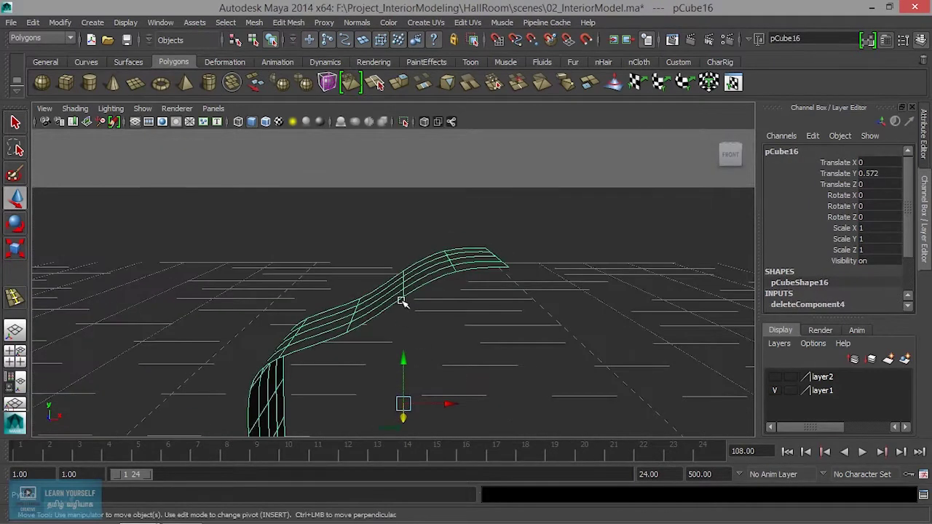
left_click_drag(386, 216, 354, 213)
left_click_drag(328, 270, 386, 355)
left_click_drag(358, 268, 360, 284)
Slide the upper-curve vertices along X and check the result in smooth shading
left_click_drag(404, 223, 514, 344)
left_click_drag(514, 305, 431, 282)
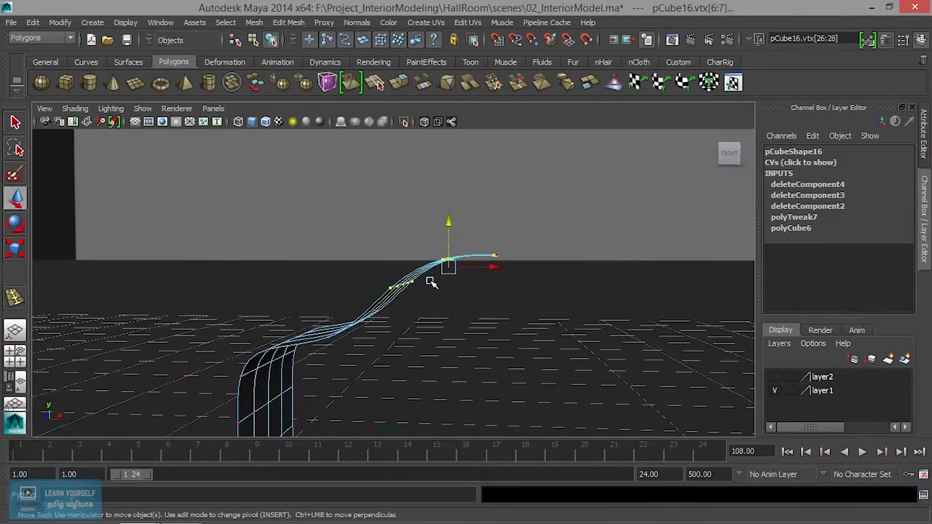
left_click_drag(494, 270, 399, 262)
key("5")
key("4")
key("5")
Return to object mode and start the Edit Mesh Insert Edge Loop Tool
right_click(399, 262)
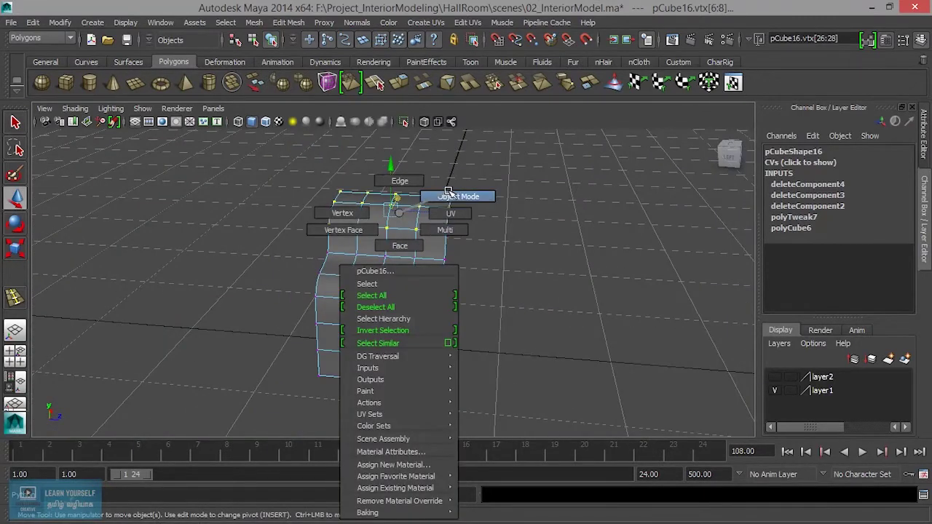
left_click_drag(399, 262, 452, 196)
scroll("up", 3)
left_click_drag(416, 347, 323, 327)
left_click_drag(323, 327, 485, 361)
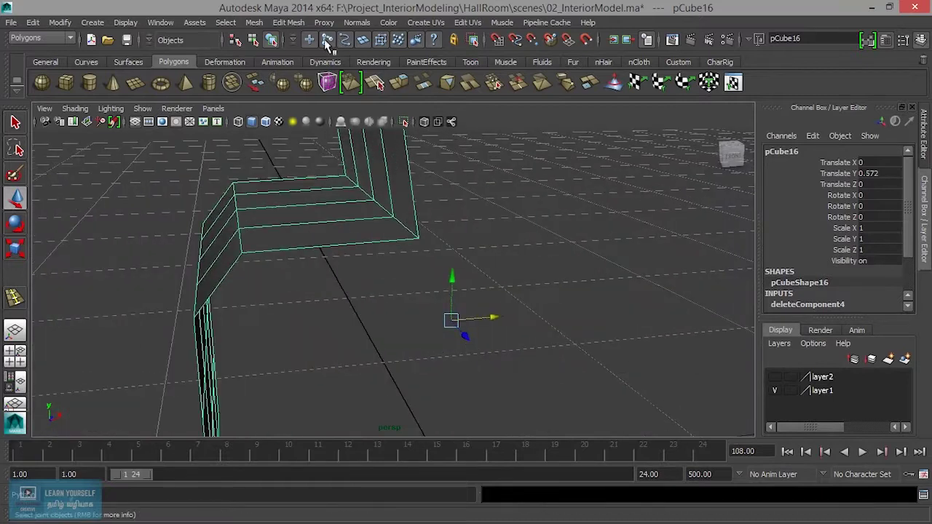
left_click(289, 22)
left_click(356, 159)
Insert two edge loops across the profile and preview the smoothed mesh
scroll("up", 3)
scroll("up", 3)
left_click_drag(412, 304, 426, 282)
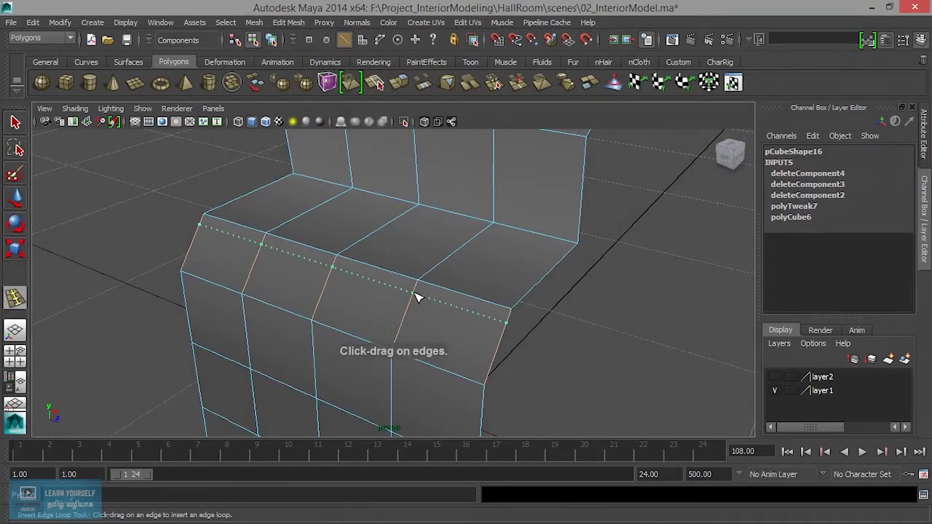
left_click_drag(436, 291, 374, 310)
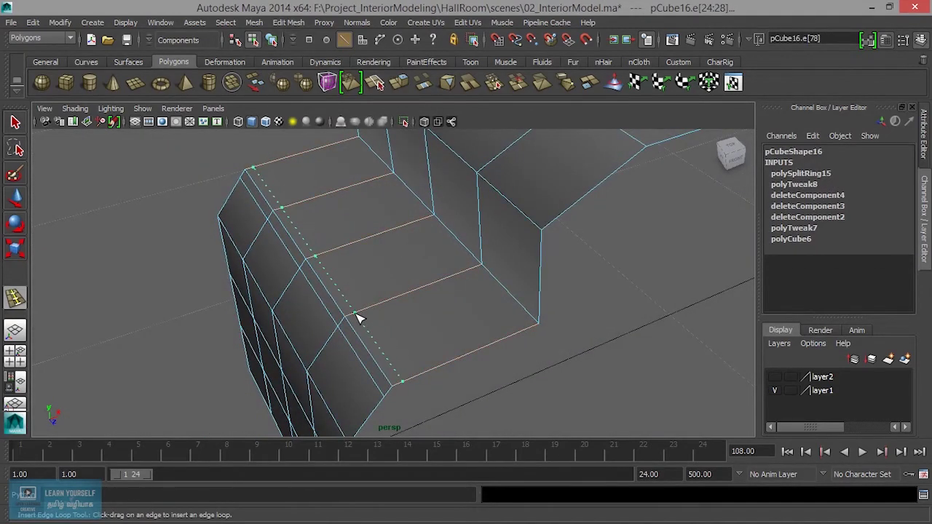
left_click(357, 317)
key("3")
Add a third edge loop along the top edge, then reselect the whole molding in object mode
left_click_drag(447, 295, 445, 319)
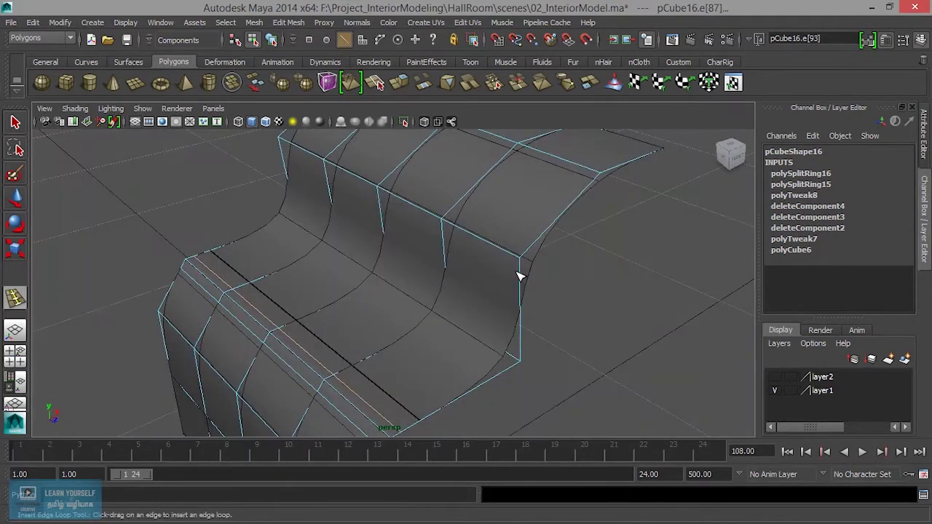
left_click(521, 267)
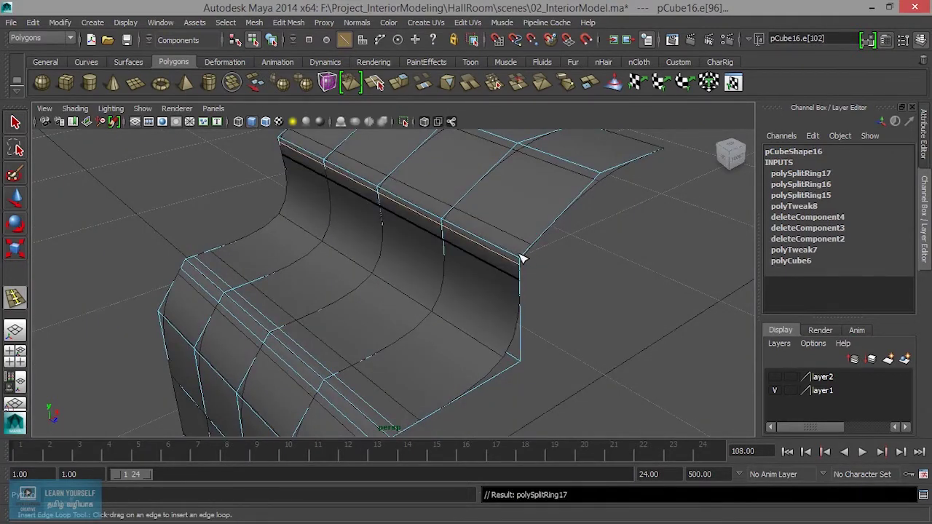
scroll("down", 3)
scroll("down", 3)
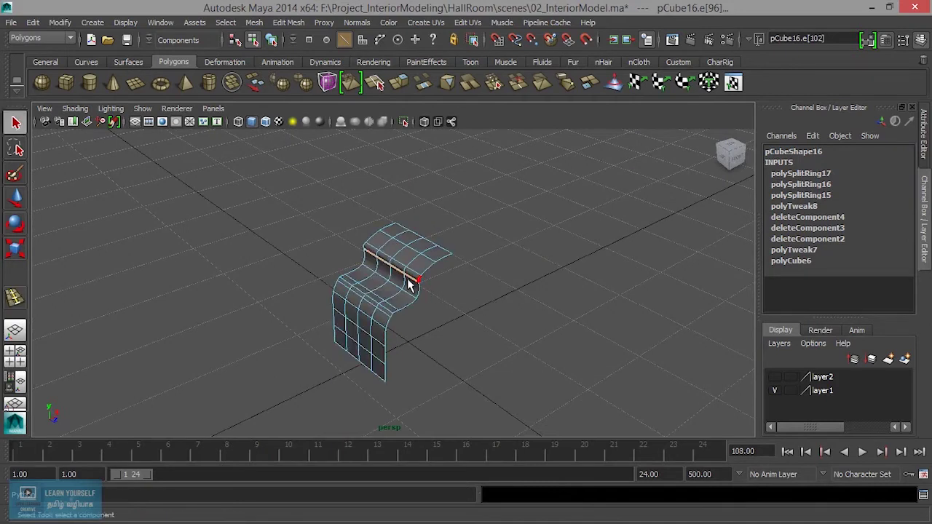
left_click_drag(398, 274, 453, 197)
left_click(390, 296)
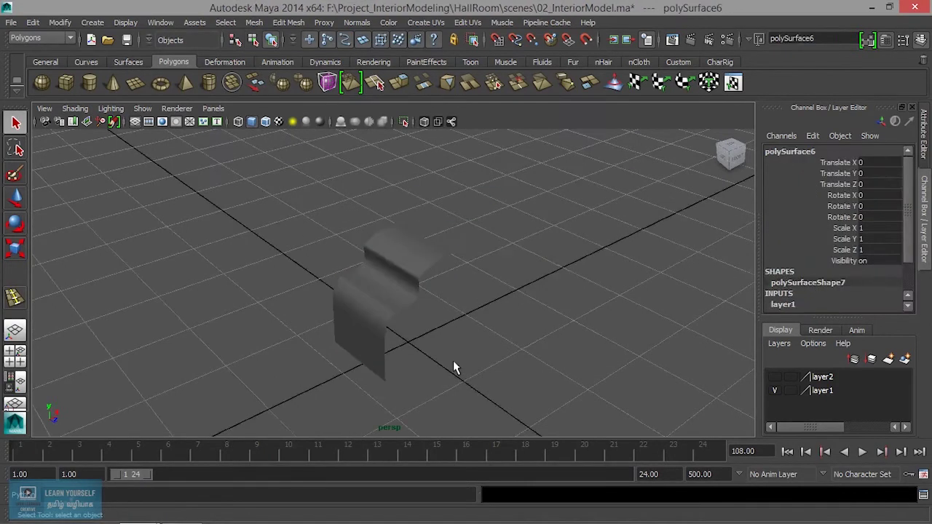
Scale the molding along Z to 483.586 to span the room
left_click_drag(453, 358, 396, 295)
key("r")
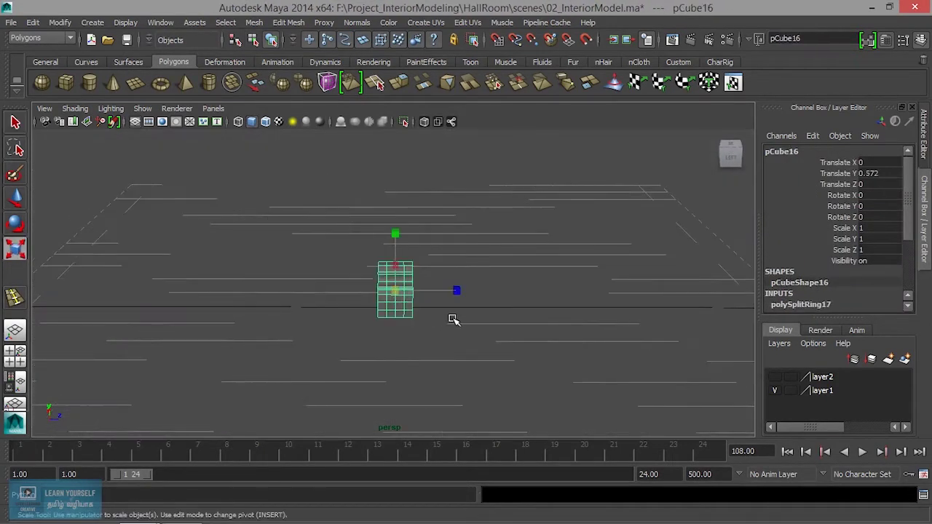
left_click_drag(456, 292, 711, 293)
left_click_drag(393, 352, 479, 313)
left_click_drag(450, 270, 537, 356)
left_click_drag(456, 284, 758, 310)
Move the molding along X to Translate X 151.119 at the wall
key("w")
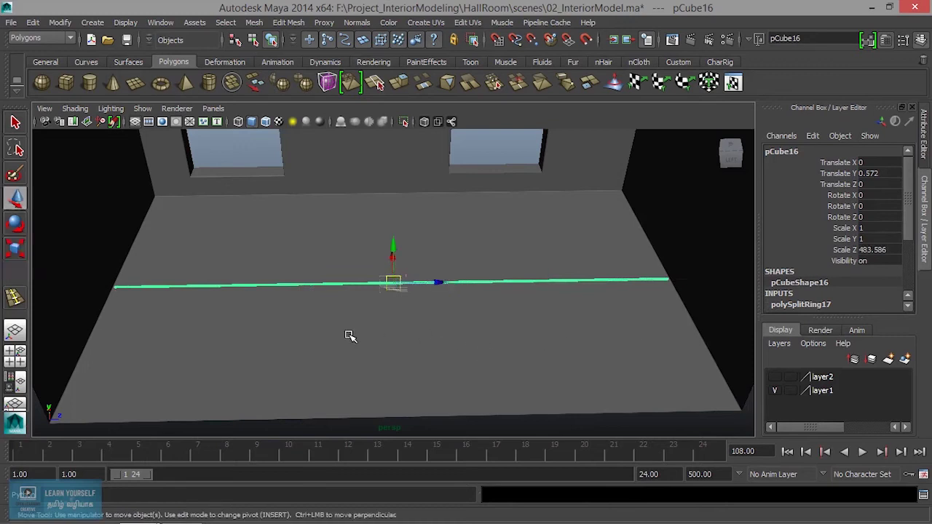
left_click_drag(350, 335, 417, 320)
left_click_drag(226, 276, 179, 275)
left_click_drag(181, 275, 462, 312)
scroll("up", 3)
scroll("up", 3)
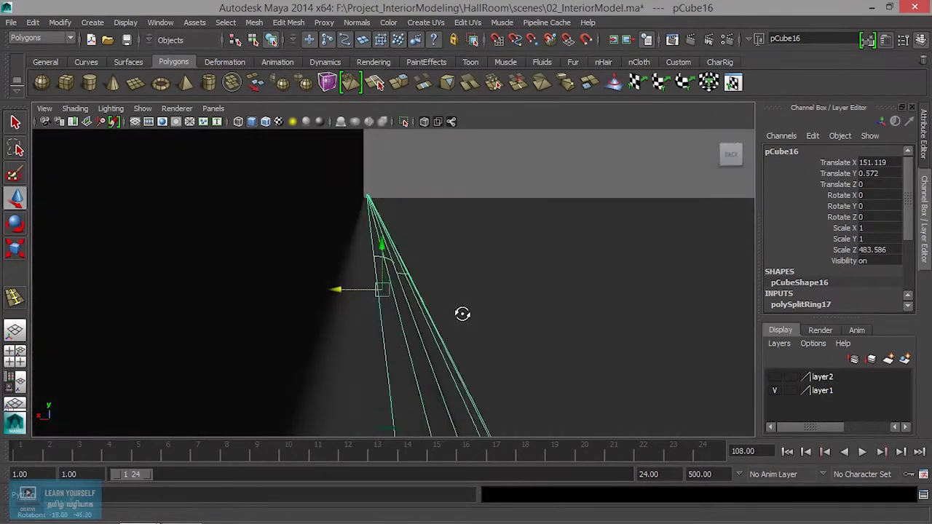
Nudge the molding to Translate X 152.232 and check it sits flush against the wall
left_click_drag(338, 289, 295, 299)
left_click_drag(321, 329, 305, 341)
left_click(510, 347)
left_click_drag(306, 340, 449, 381)
left_click_drag(450, 381, 573, 363)
left_click_drag(574, 362, 536, 437)
scroll("down", 3)
scroll("up", 3)
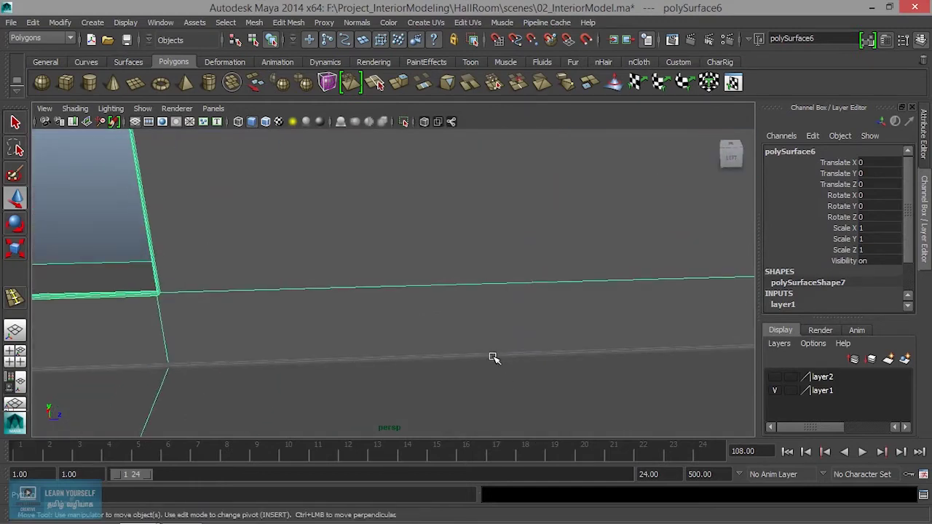
scroll("up", 3)
Select the molding strip and duplicate it with Ctrl+D
left_click_drag(493, 374, 493, 285)
left_click_drag(493, 284, 460, 328)
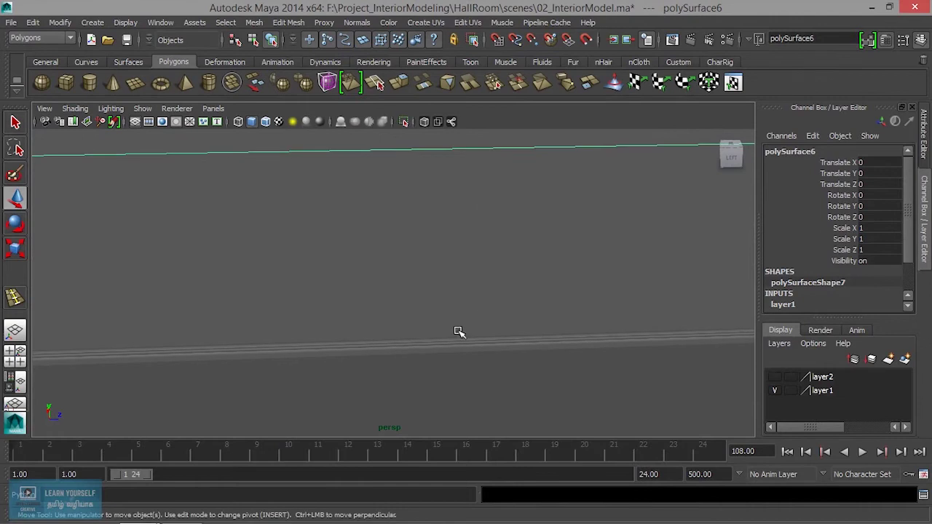
left_click_drag(450, 346, 449, 357)
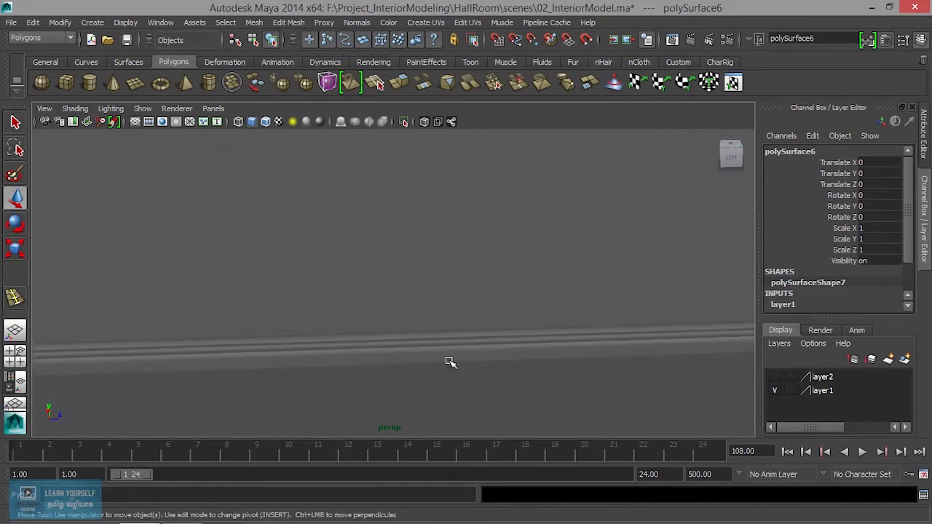
left_click(453, 348)
key("ctrl+d")
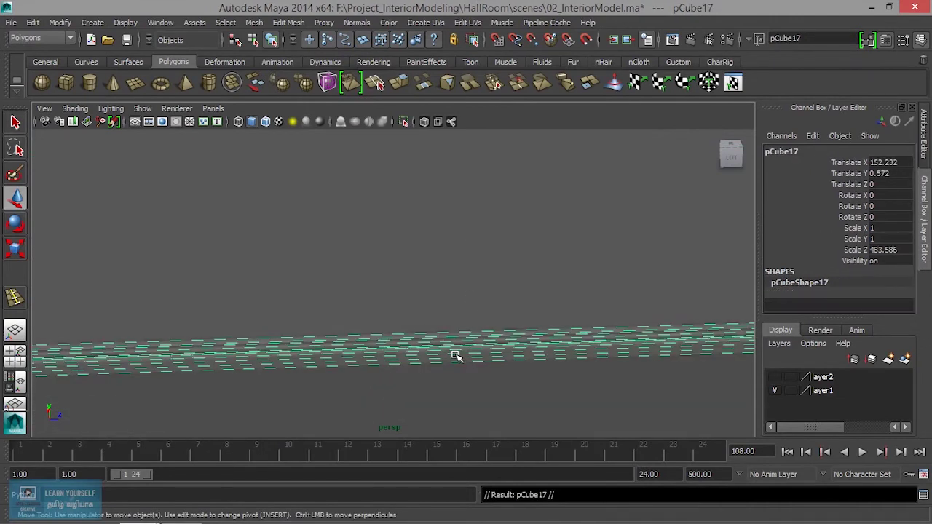
View the room from the front and lift the duplicated molding strip toward the ceiling
scroll("down", 3)
scroll("down", 3)
scroll("down", 3)
left_click_drag(486, 359, 461, 337)
left_click_drag(406, 348, 406, 264)
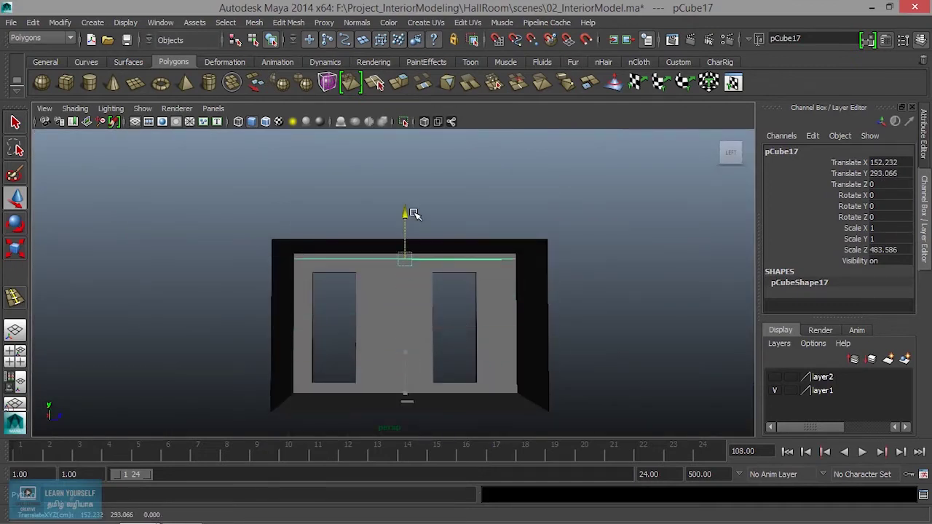
scroll("up", 3)
scroll("up", 3)
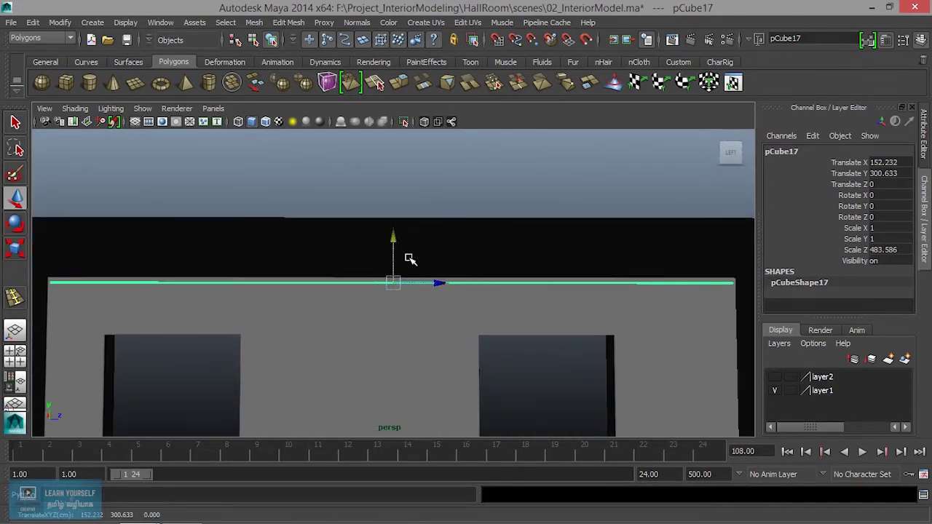
scroll("up", 3)
scroll("up", 3)
left_click_drag(412, 318, 331, 329)
Flip the molding strip to a Z rotation of 180 degrees
key("e")
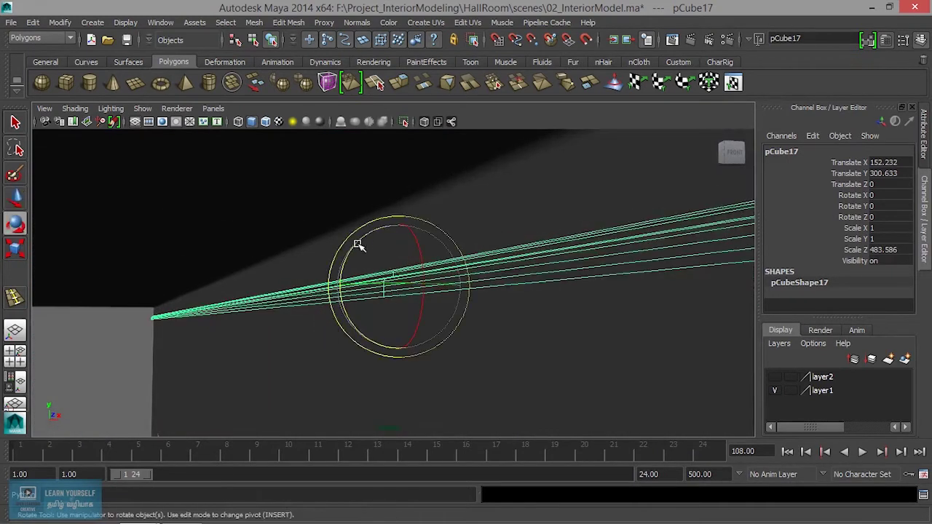
left_click_drag(358, 245, 457, 315)
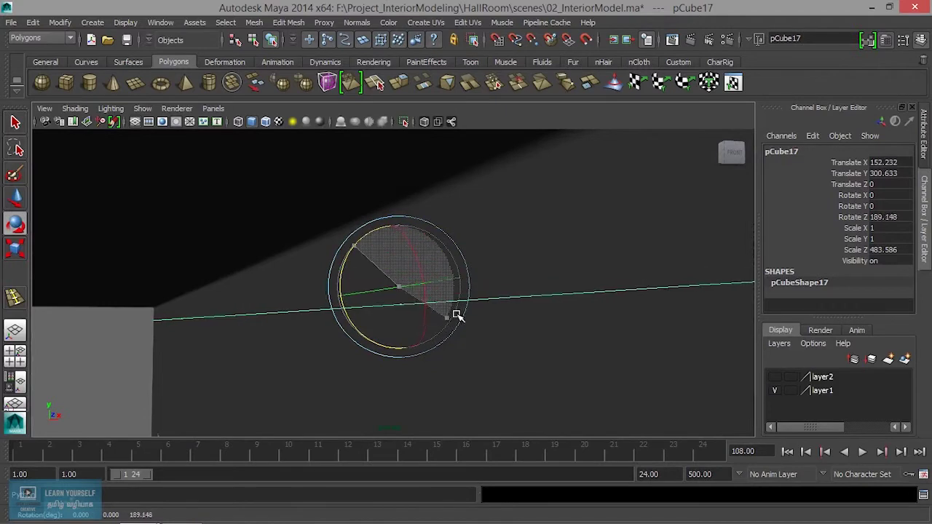
key("ctrl+z")
left_click_drag(387, 339, 371, 304)
left_click_drag(366, 235, 427, 319)
left_click_drag(460, 281, 386, 334)
key("ctrl+z")
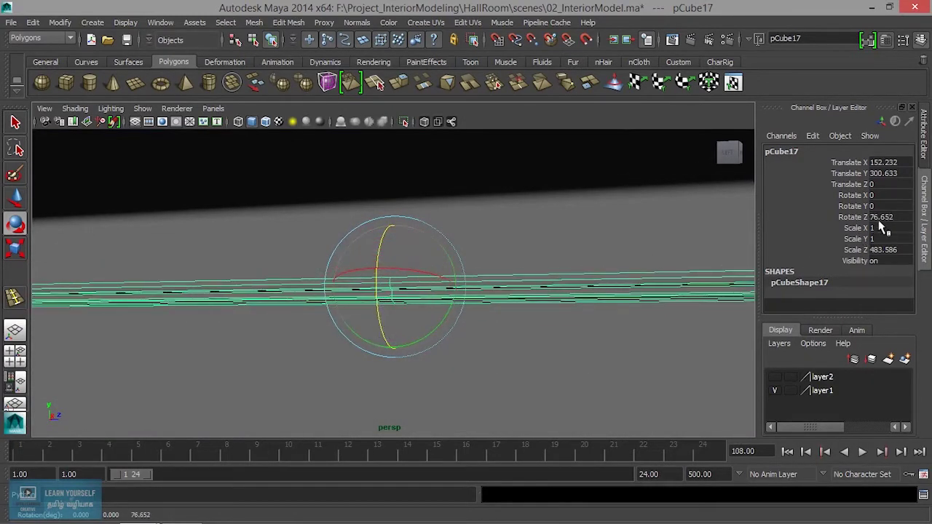
type("0")
key("Return")
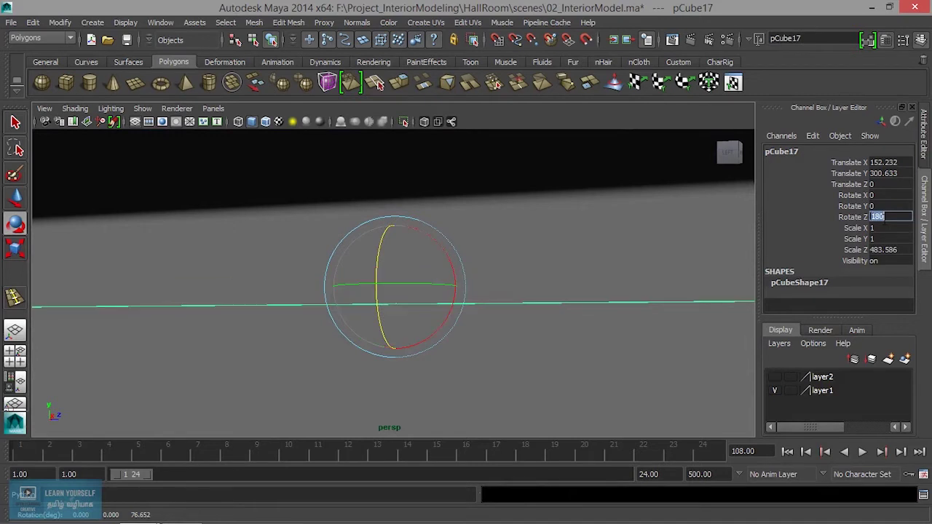
Turn the strip to a Y rotation of 180 degrees as well
left_click_drag(466, 291, 476, 306)
key("w")
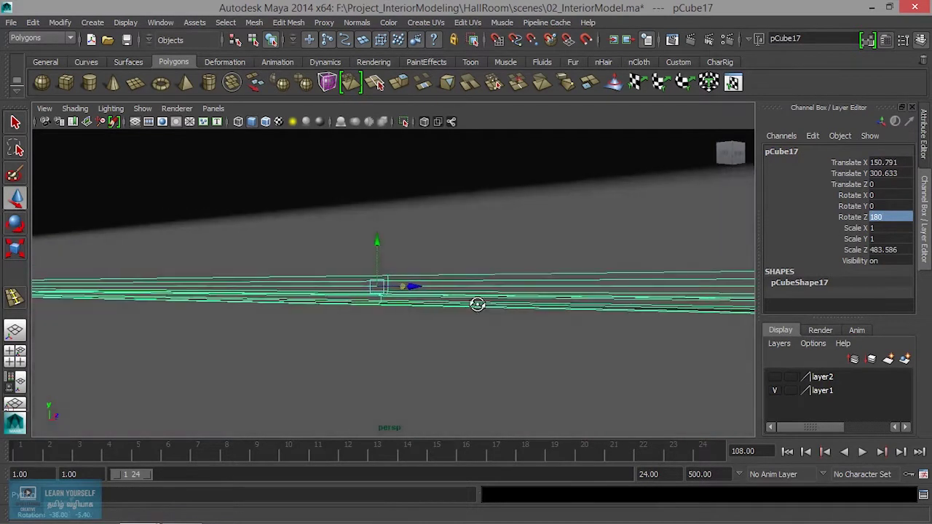
key("e")
left_click_drag(409, 288, 353, 289)
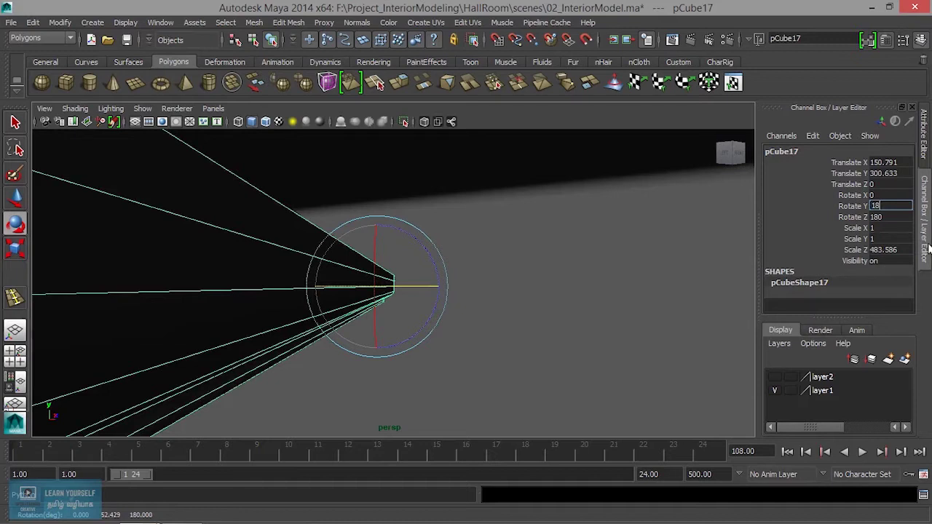
type("0")
key("Return")
Raise the strip slightly higher, to Translate Y 304.287, at the ceiling
left_click_drag(366, 353, 534, 349)
key("w")
left_click_drag(414, 243, 553, 306)
key("space")
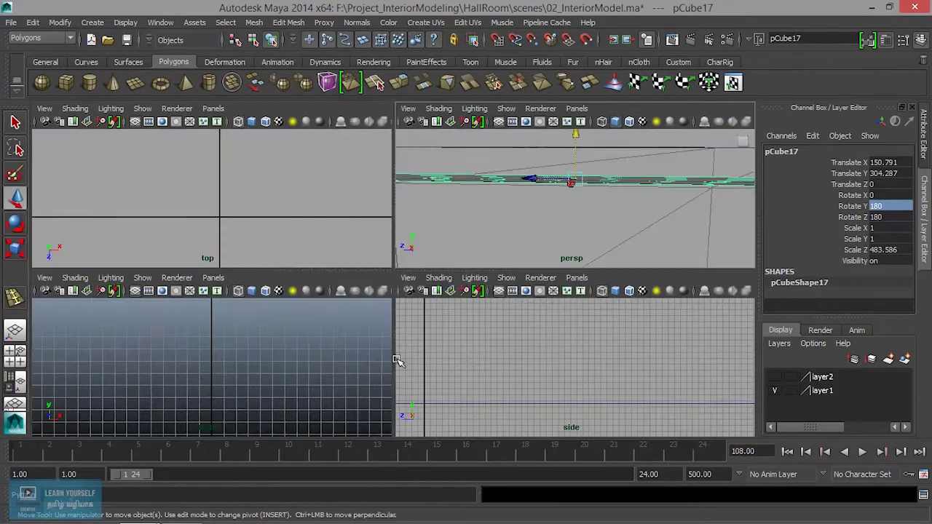
In the front view, slide pCube17 along X to 152.207, snug into the wall corner
key("space")
key("f")
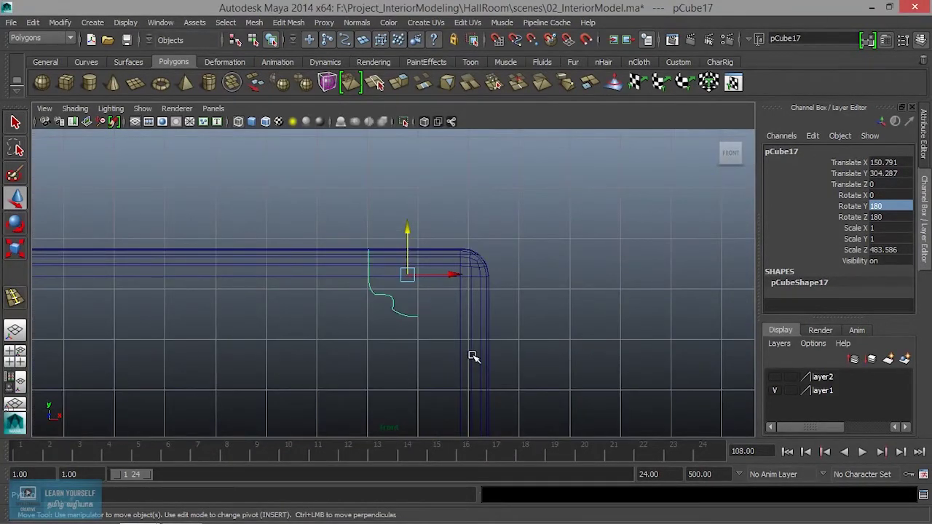
left_click_drag(470, 275, 483, 275)
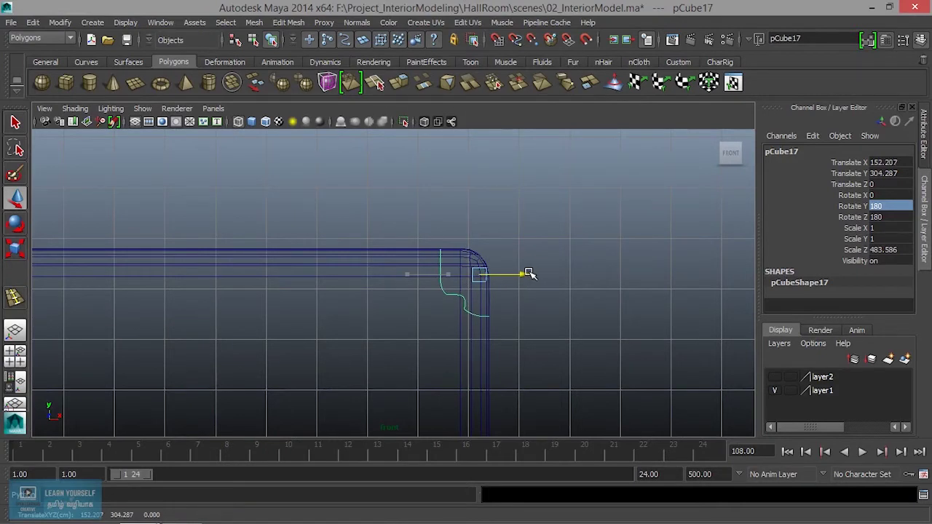
left_click_drag(522, 353, 516, 117)
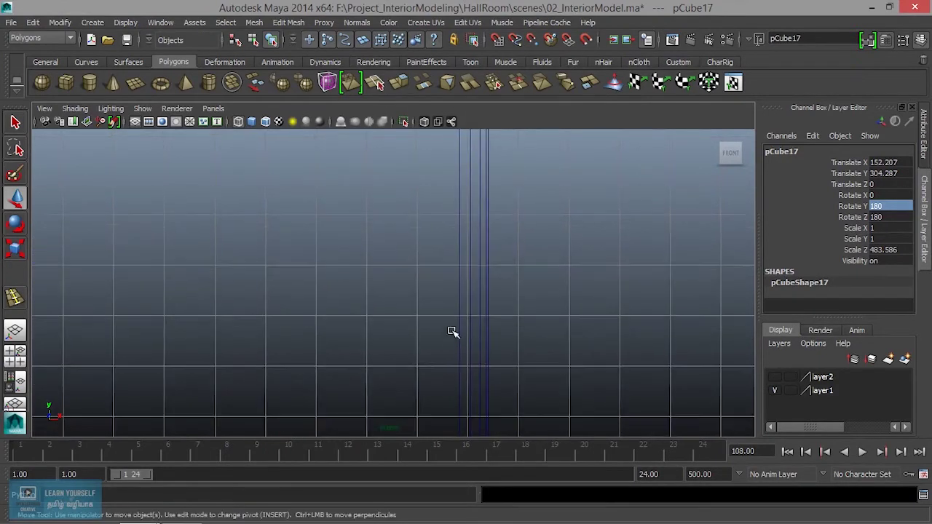
left_click_drag(454, 275, 497, 202)
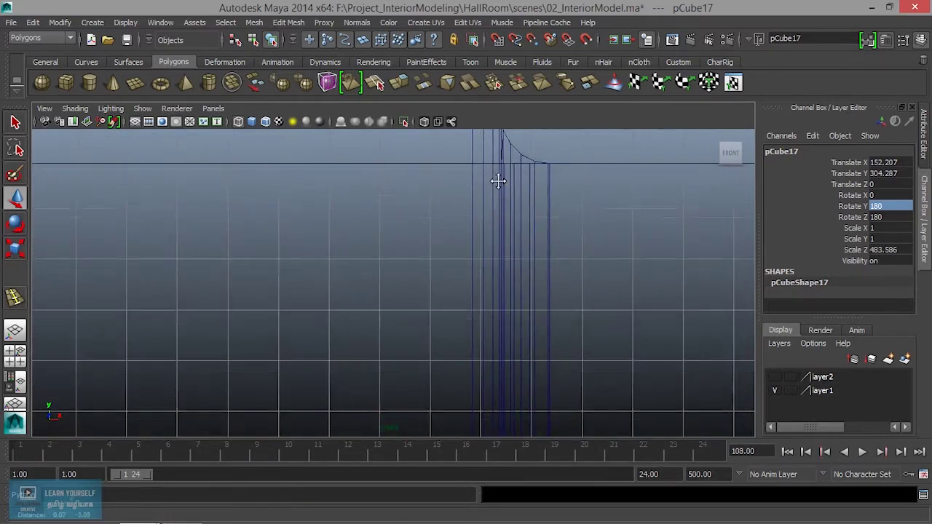
left_click_drag(480, 386, 495, 254)
left_click_drag(474, 170, 508, 182)
scroll("down", 3)
scroll("down", 3)
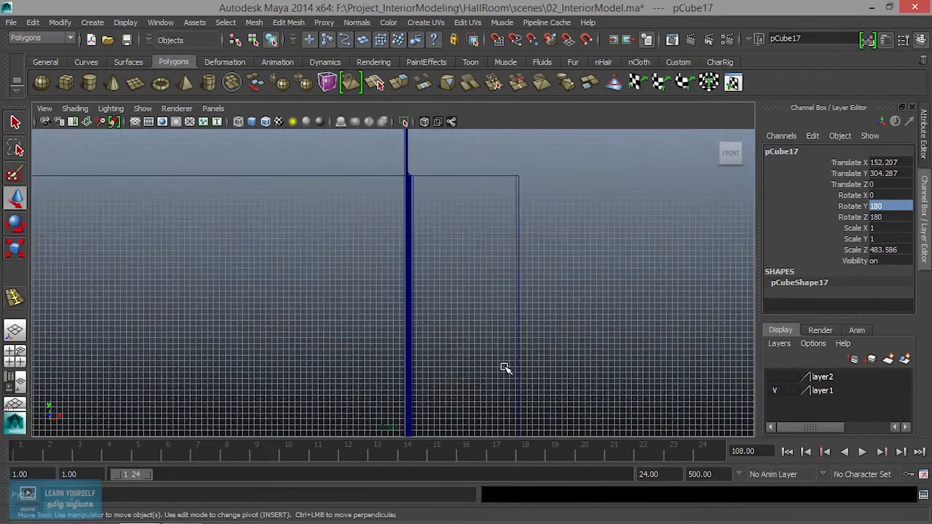
scroll("down", 3)
left_click_drag(471, 339, 502, 342)
scroll("down", 3)
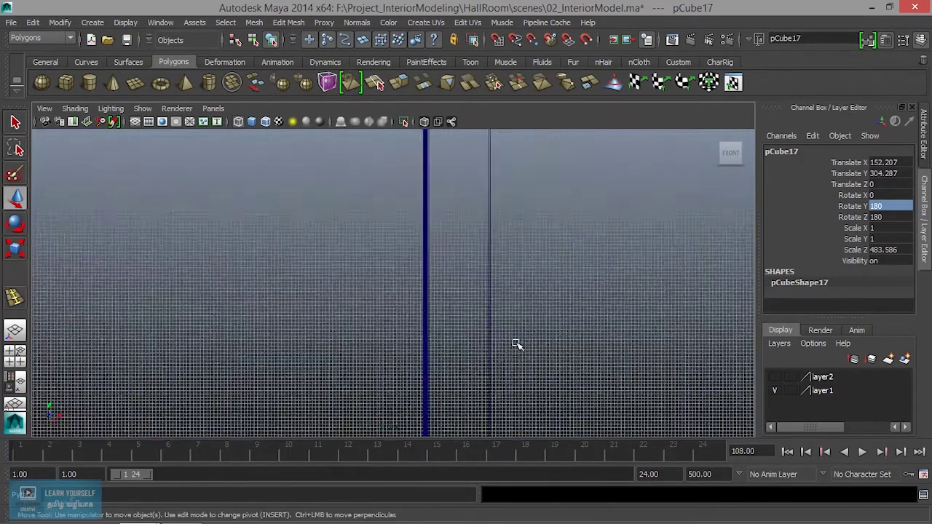
scroll("up", 3)
scroll("down", 3)
left_click_drag(422, 368, 415, 266)
scroll("down", 3)
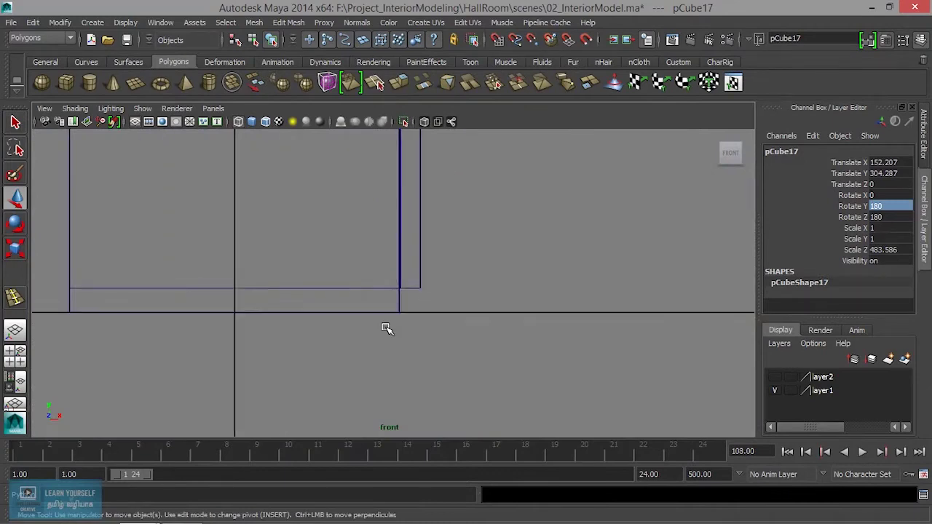
scroll("up", 3)
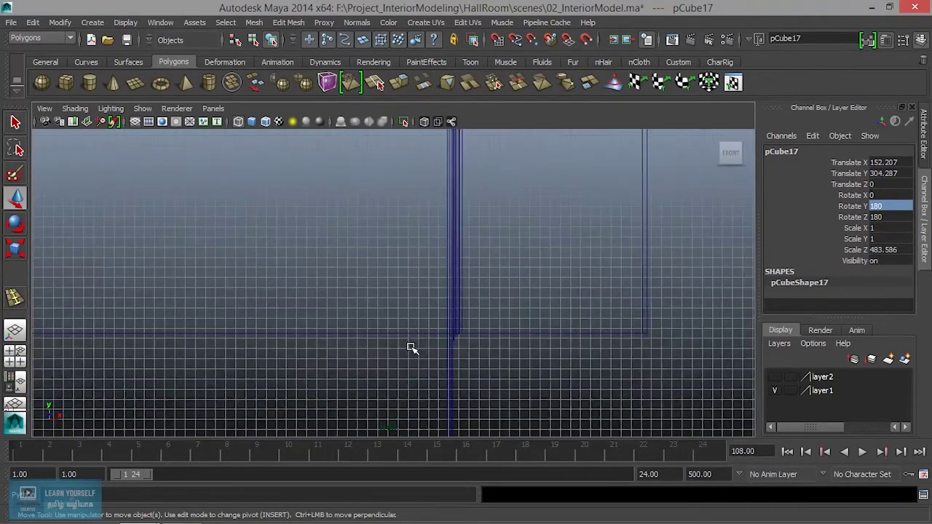
scroll("down", 3)
scroll("down", 3)
scroll("down", 3)
Return to the perspective view, look inside the room and select the wall mesh
key("space")
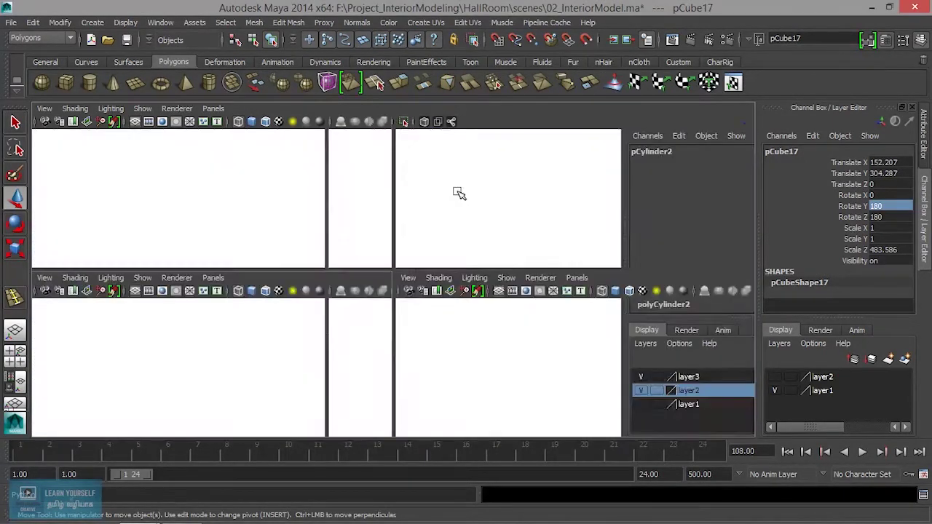
key("space")
scroll("down", 3)
scroll("down", 3)
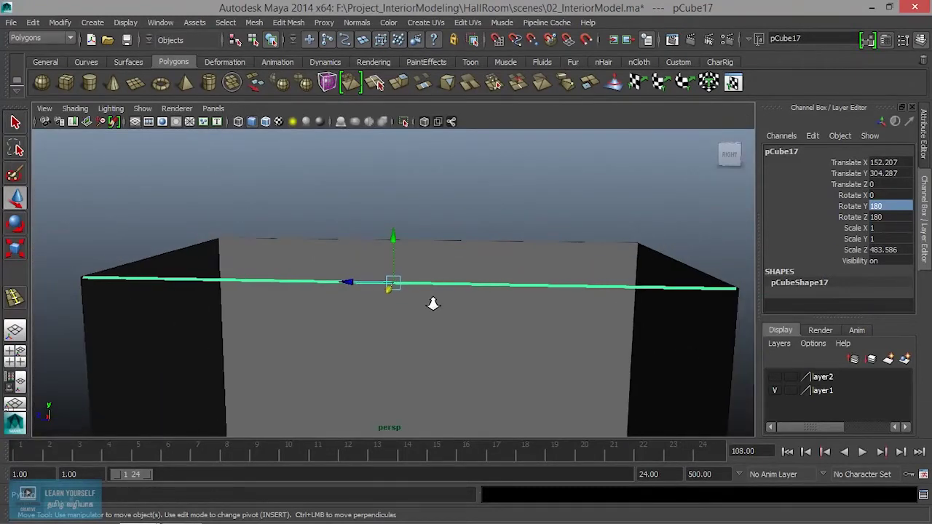
scroll("down", 3)
left_click_drag(479, 343, 497, 379)
left_click(359, 377)
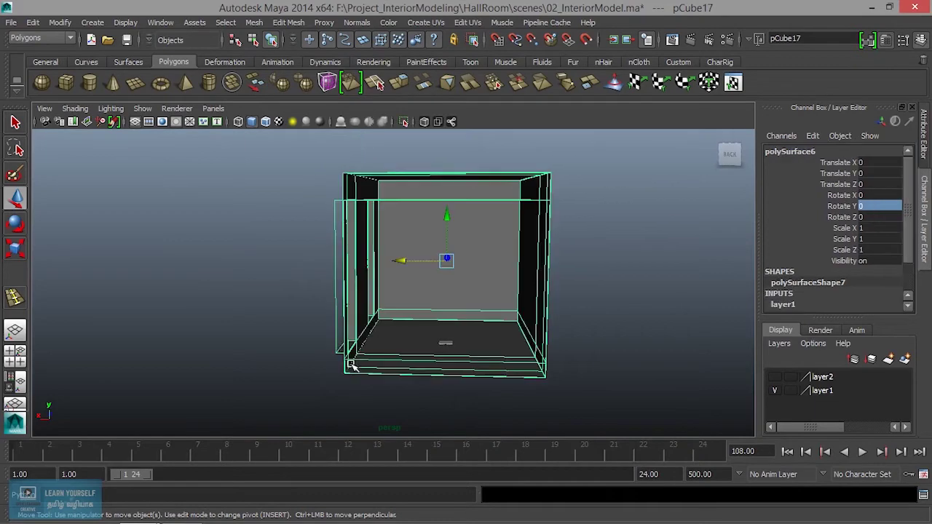
left_click(351, 375)
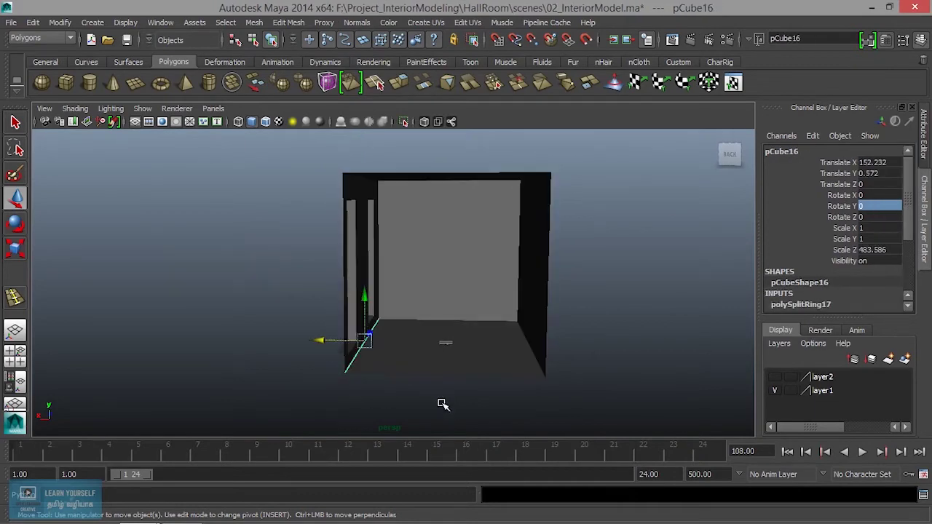
key("space")
key("space")
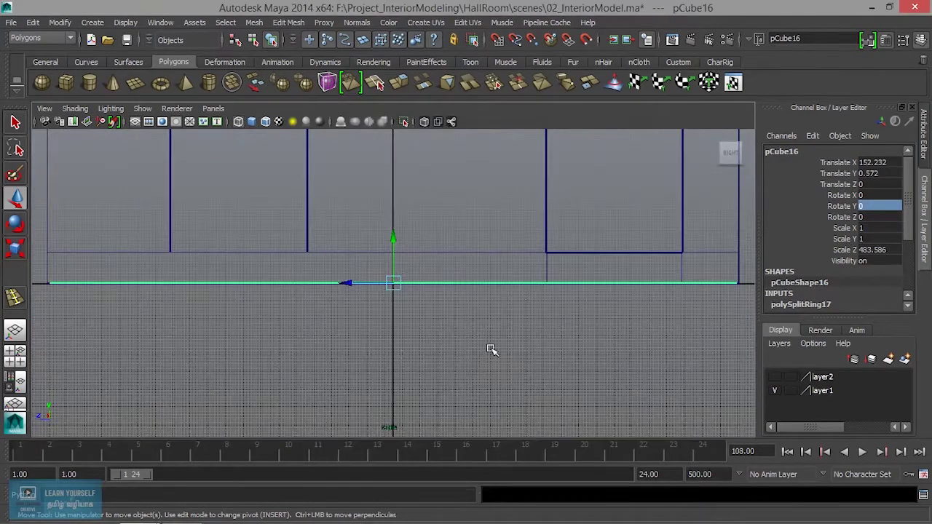
scroll("up", 3)
scroll("up", 3)
scroll("up", 3)
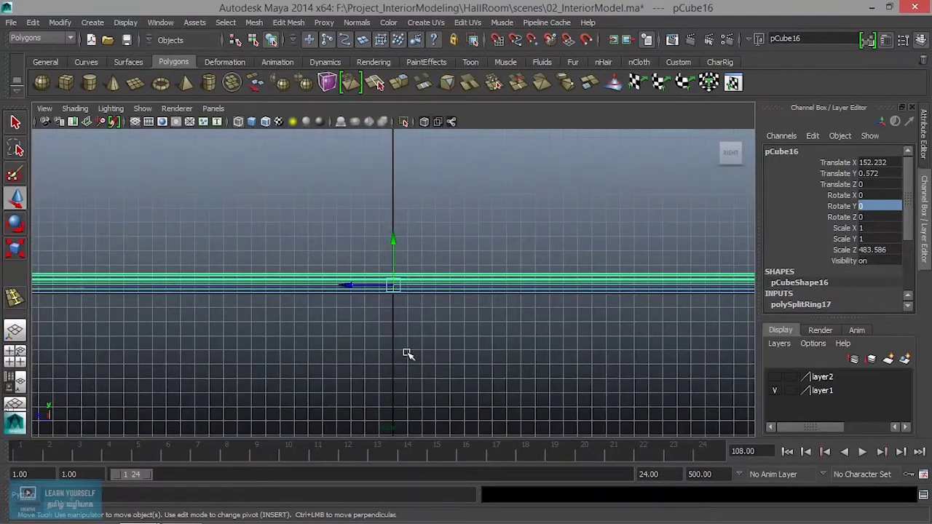
key("space")
key("space")
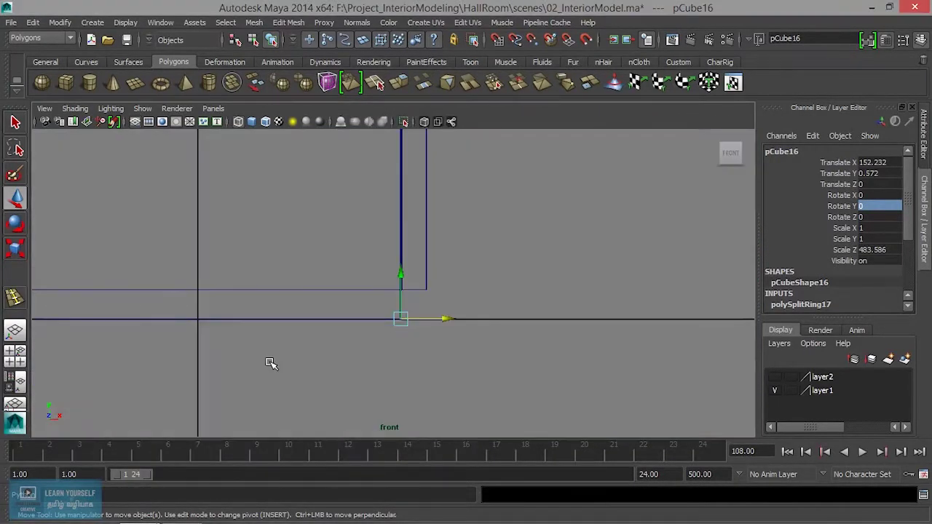
scroll("down", 3)
scroll("down", 3)
scroll("up", 3)
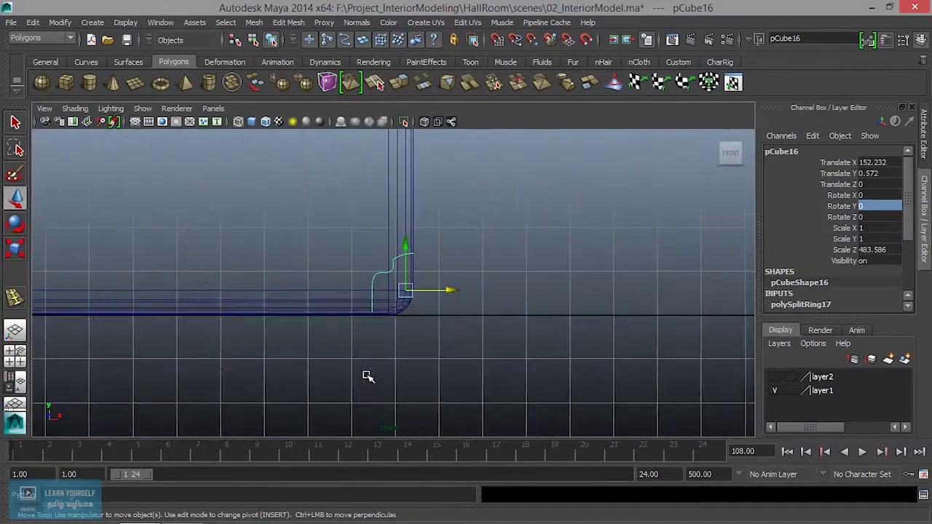
scroll("up", 3)
scroll("up", 3)
scroll("up", 3)
scroll("down", 3)
scroll("down", 3)
scroll("down", 3)
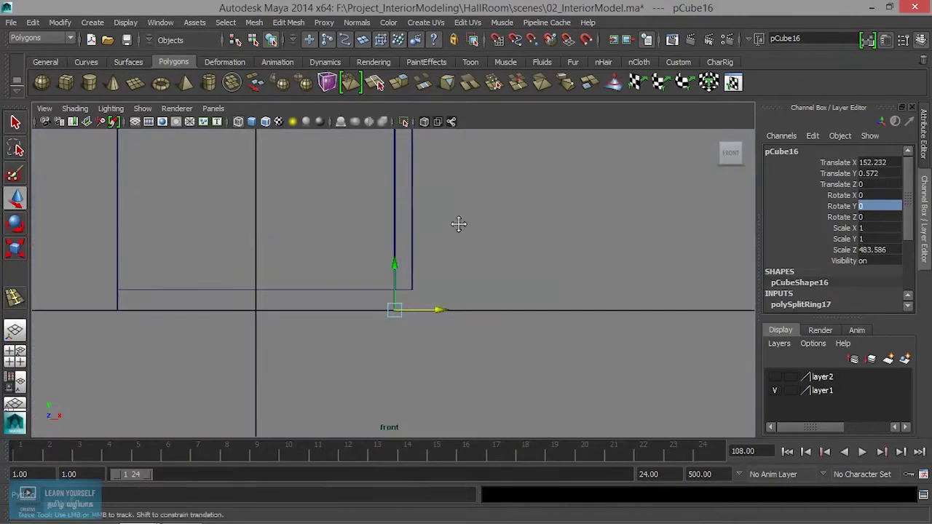
left_click_drag(378, 237, 438, 278)
left_click(383, 310)
scroll("up", 3)
scroll("up", 3)
scroll("down", 3)
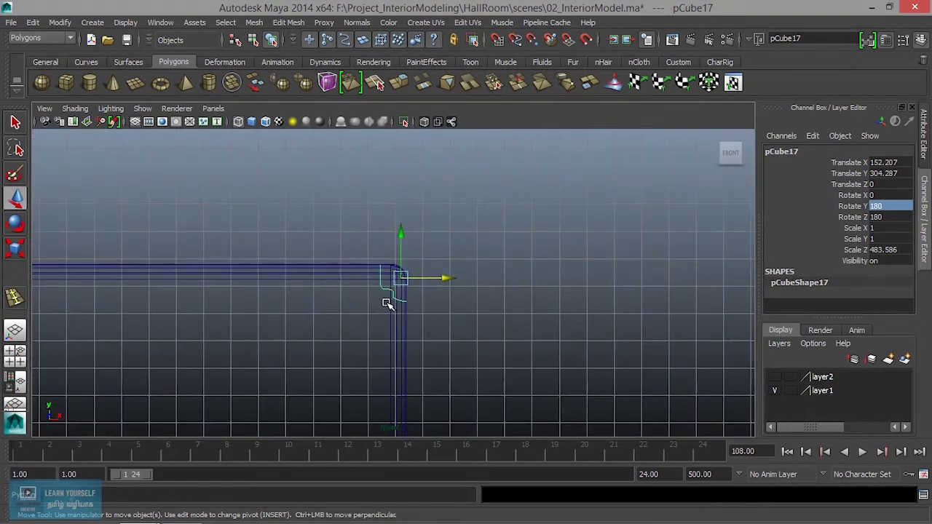
key("space")
key("space")
scroll("down", 3)
left_click_drag(422, 303, 322, 316)
scroll("up", 3)
scroll("up", 3)
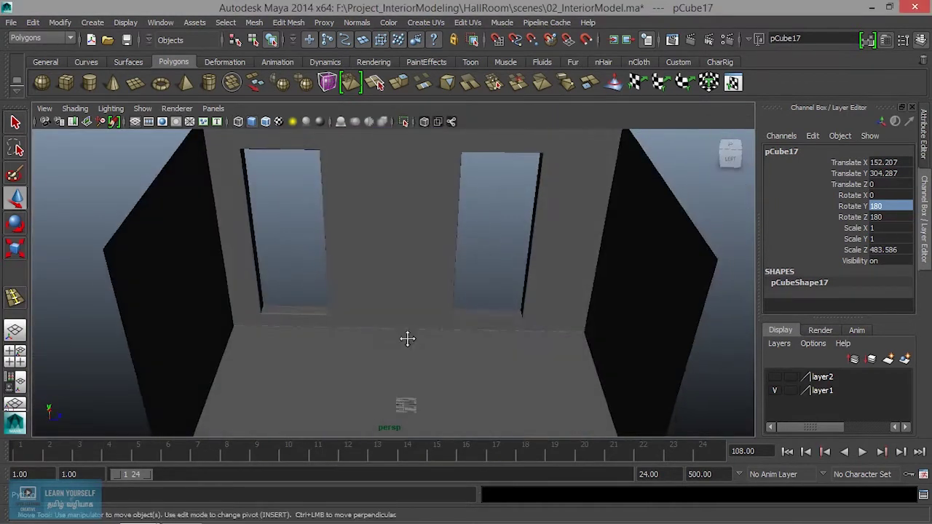
left_click_drag(407, 340, 422, 289)
left_click(451, 342)
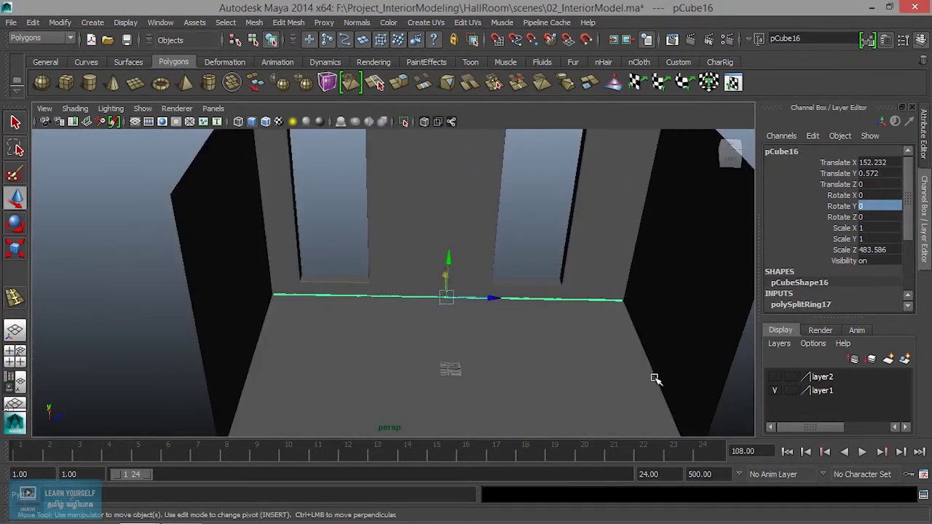
scroll("down", 3)
scroll("up", 3)
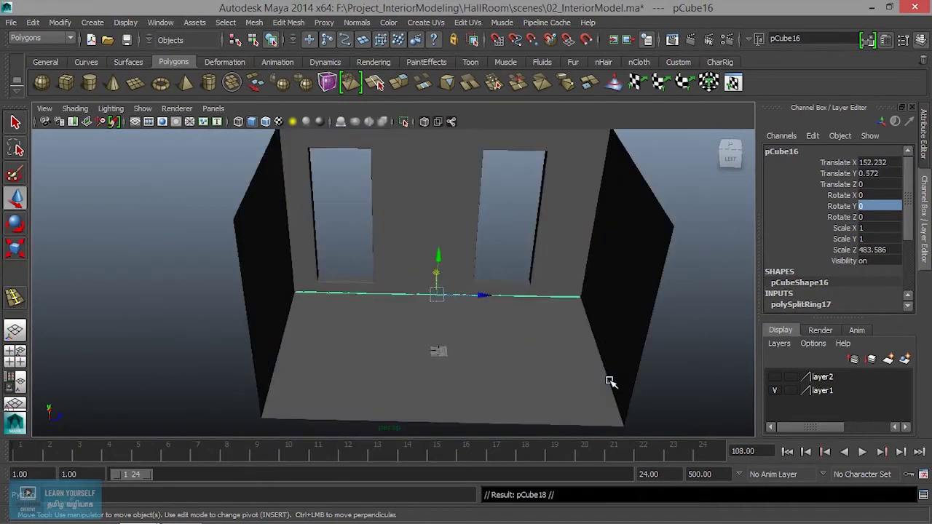
Duplicate the baseboard as pCube18 and rotate the copy 90 degrees around Y
key("ctrl+d")
key("e")
left_click_drag(468, 332, 510, 319)
type("90")
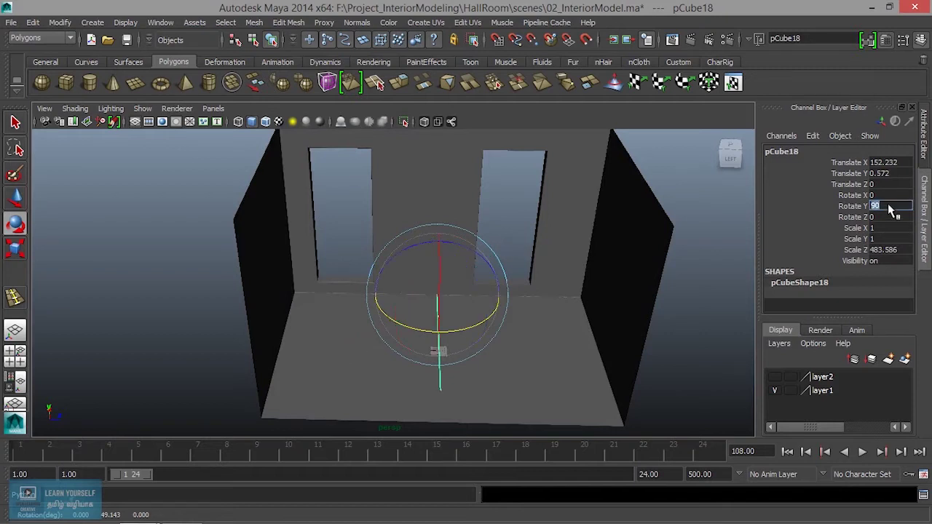
key("Return")
left_click_drag(493, 318, 406, 356)
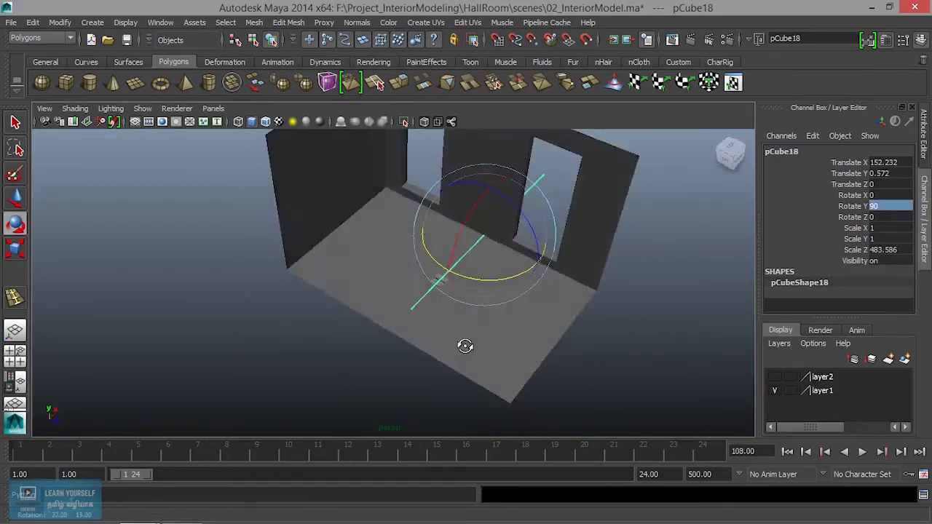
Scale pCube18 to Scale Z 300.083 and slide it along the wall to Translate Z -241.011
key("r")
left_click_drag(550, 272, 491, 288)
key("w")
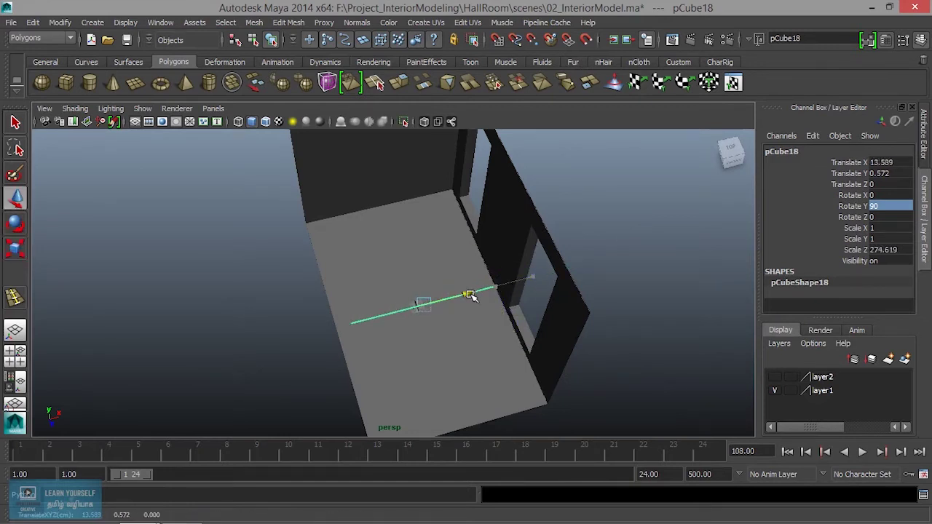
key("r")
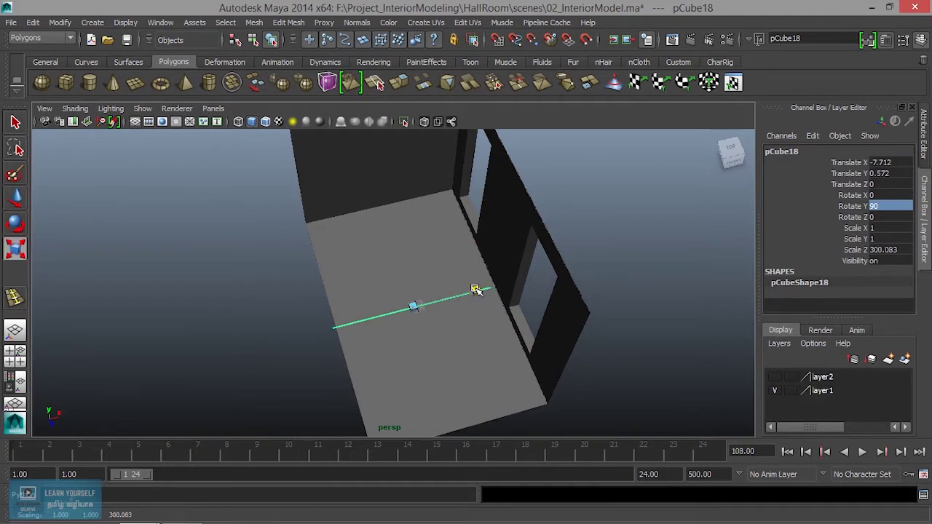
key("w")
left_click_drag(457, 291, 463, 295)
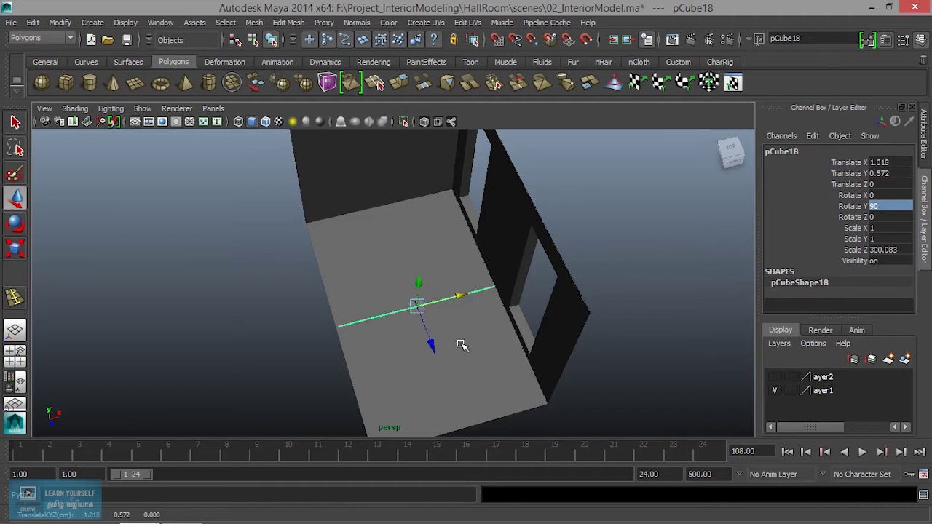
key("space")
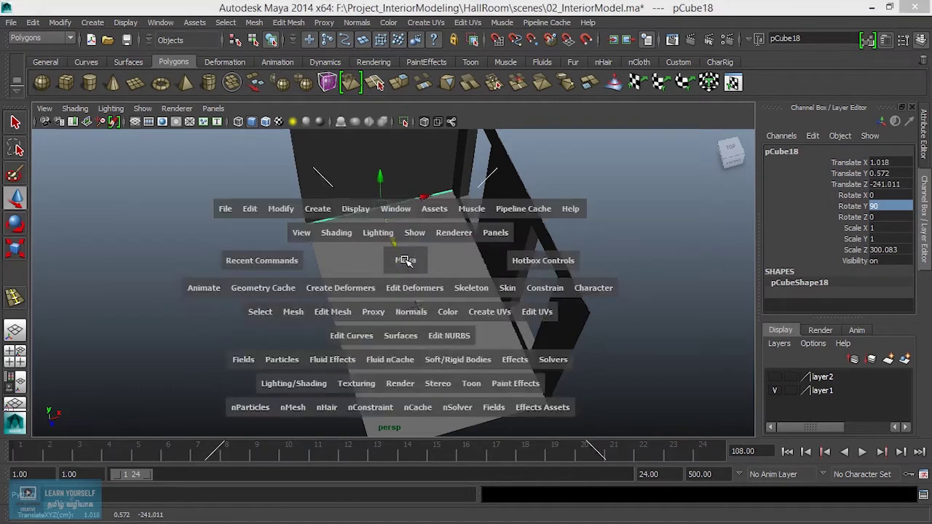
In the side view, move pCube18 into the room corner at Translate Z -243.617
key("space")
scroll("down", 3)
scroll("up", 3)
scroll("up", 3)
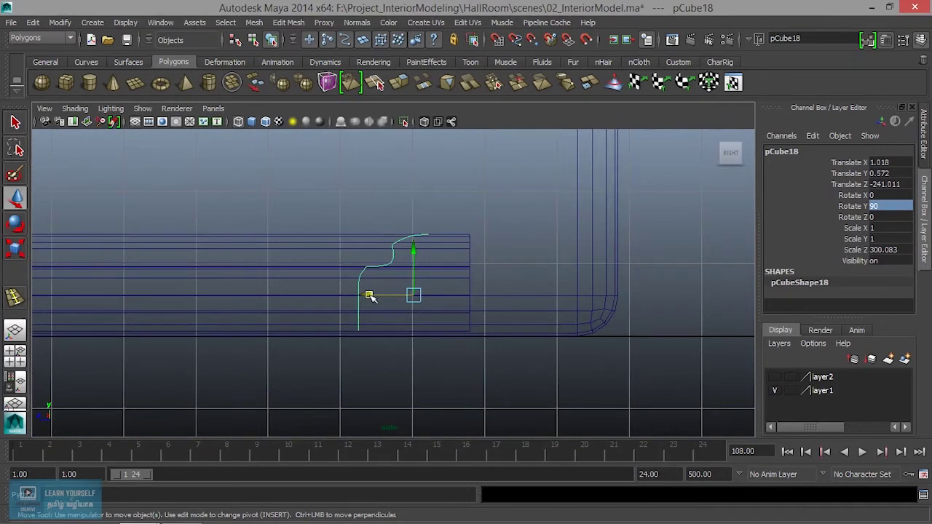
left_click_drag(370, 295, 474, 294)
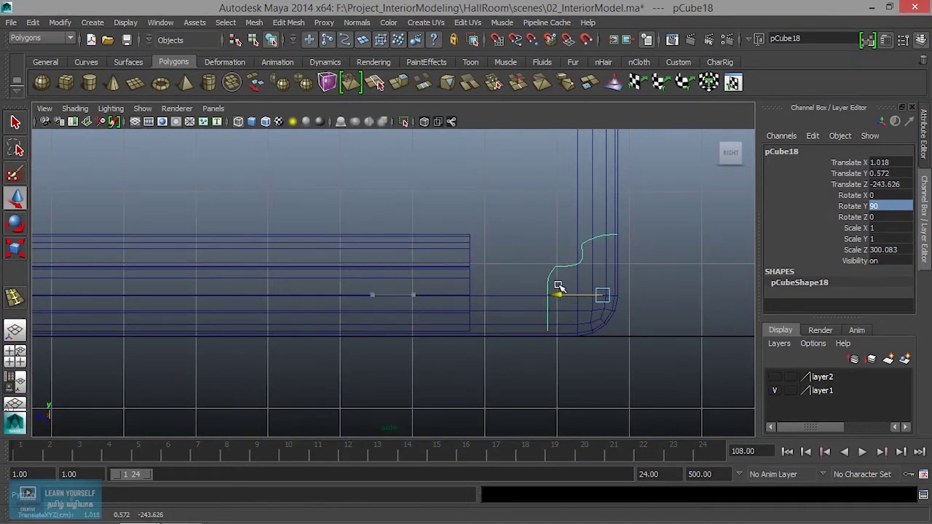
left_click_drag(558, 285, 554, 295)
Pull pCube16's end vertices out so the first baseboard meets pCube18 at the corner
key("r")
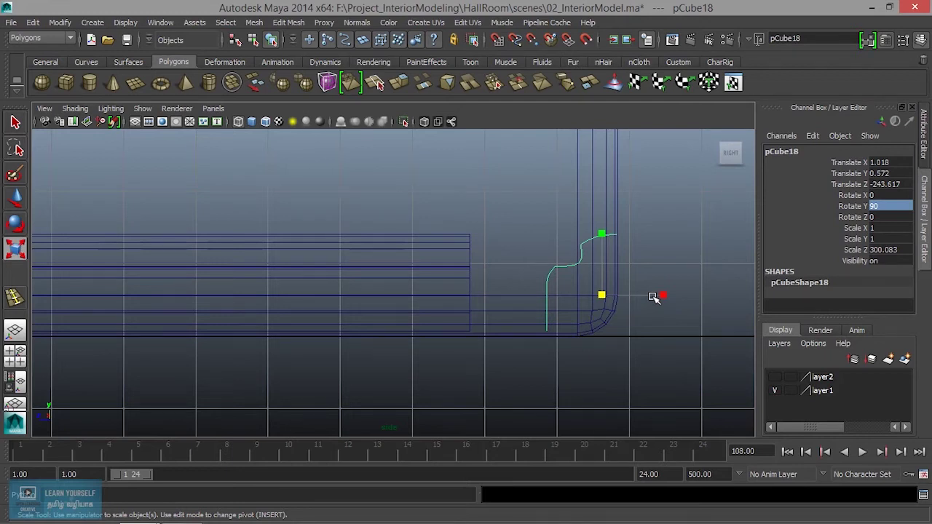
left_click_drag(463, 241, 409, 193)
left_click_drag(517, 401, 516, 400)
key("w")
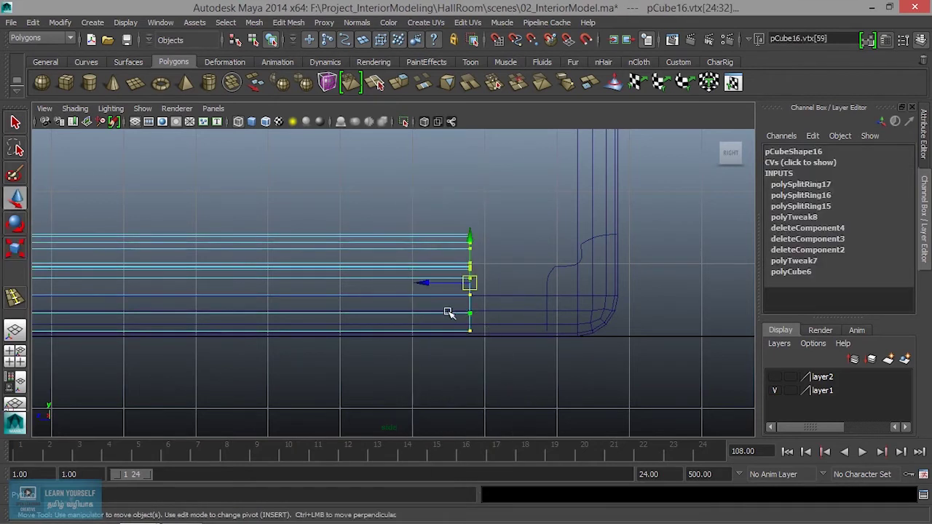
left_click_drag(436, 287, 537, 293)
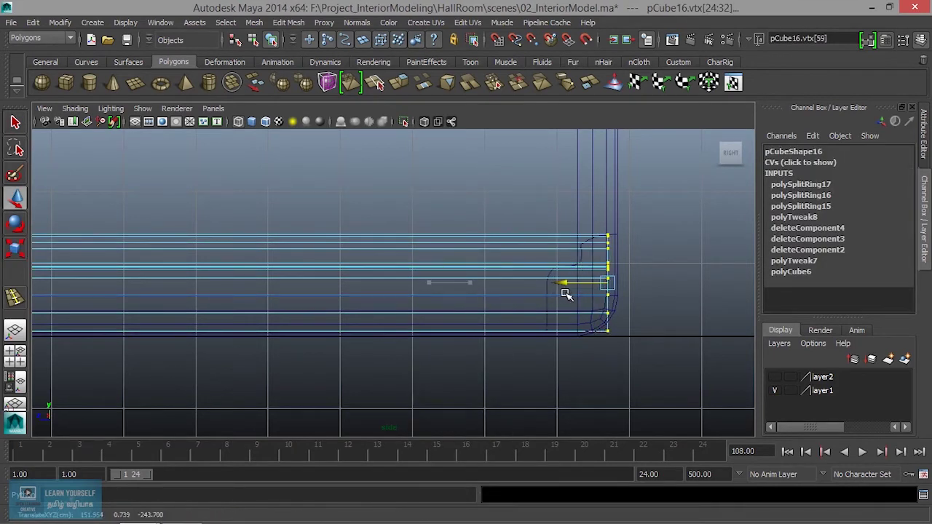
left_click(600, 380)
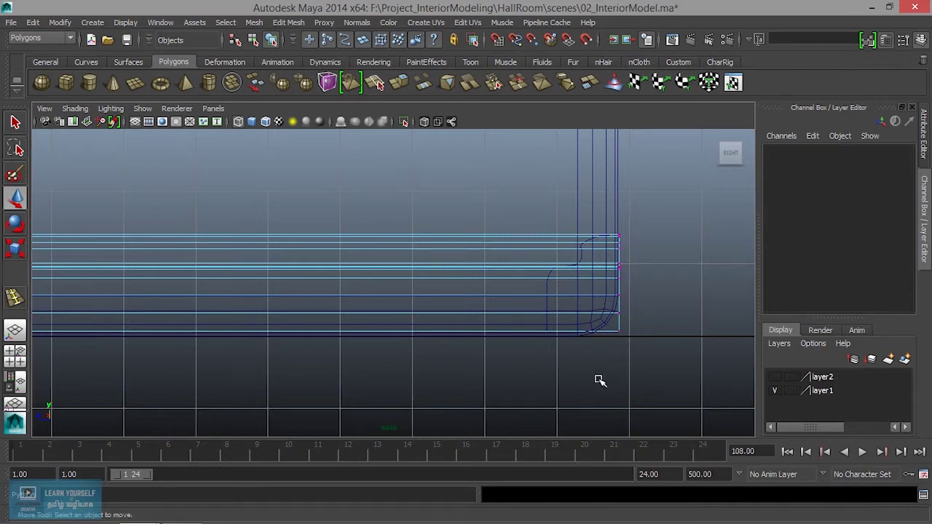
key("space")
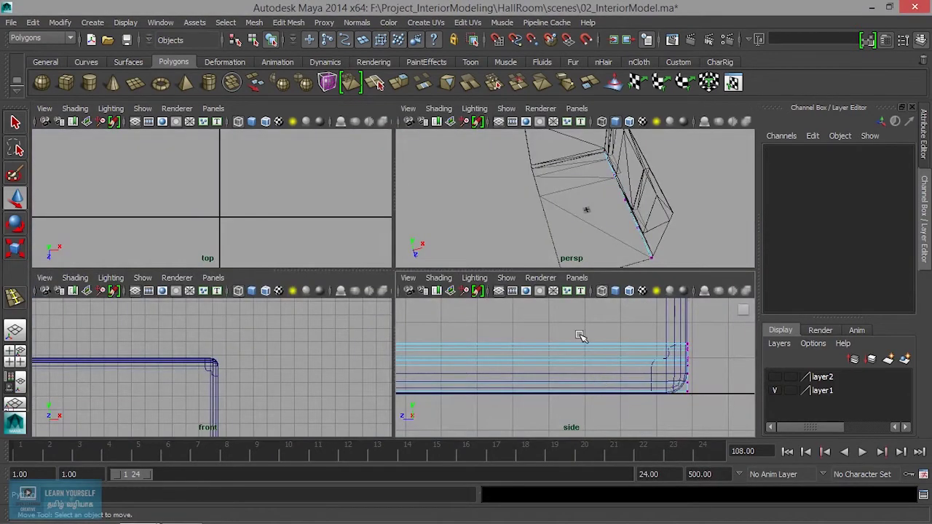
key("space")
left_click_drag(543, 316, 491, 308)
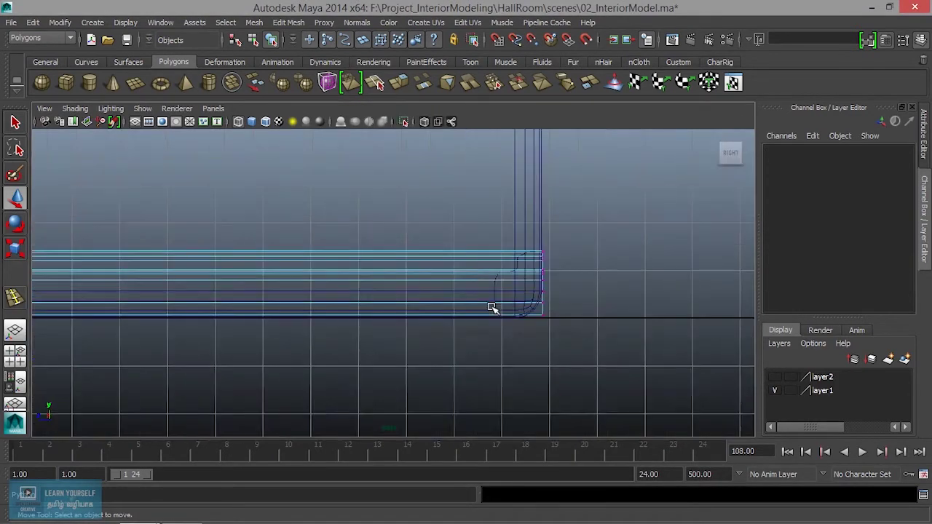
key("space")
key("space")
scroll("down", 3)
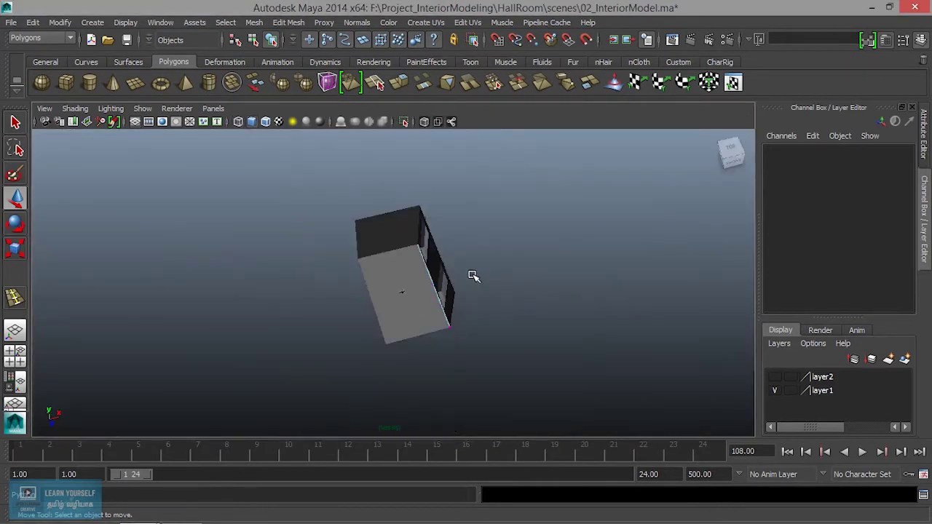
Select the first baseboard pCube16 and duplicate it as pCube19
scroll("up", 3)
scroll("down", 3)
left_click(404, 241)
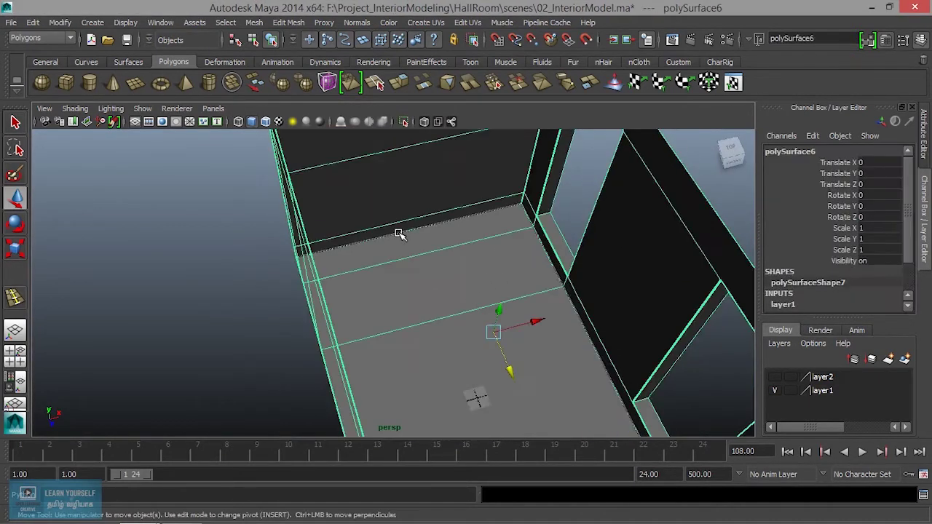
scroll("up", 3)
scroll("up", 3)
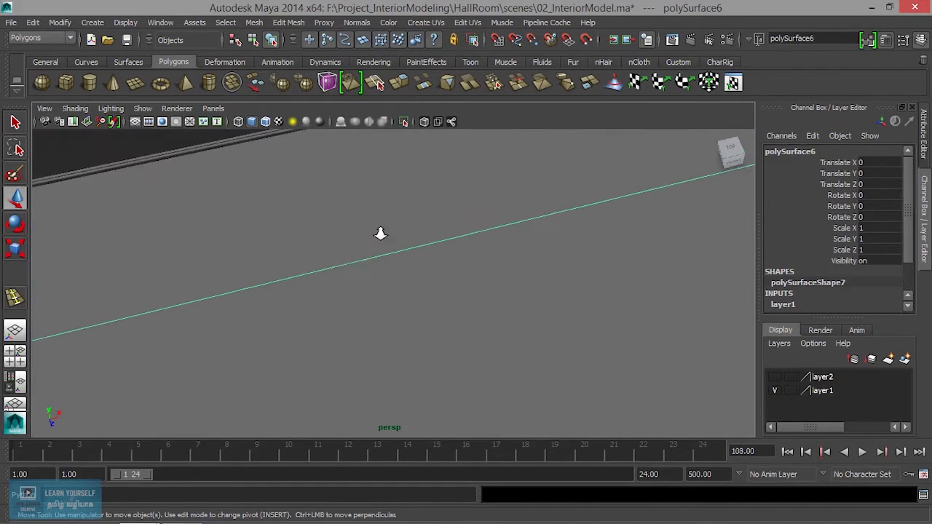
scroll("down", 3)
left_click_drag(443, 254, 375, 337)
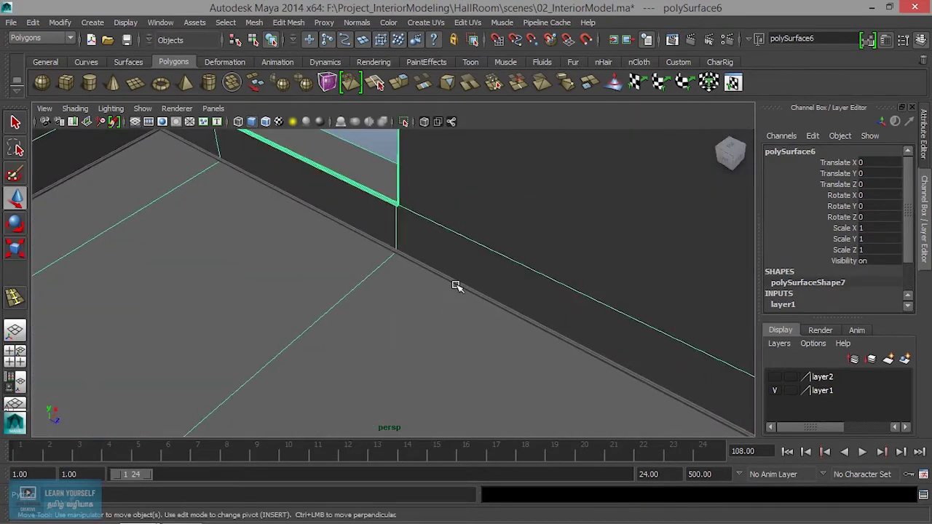
scroll("up", 3)
scroll("up", 3)
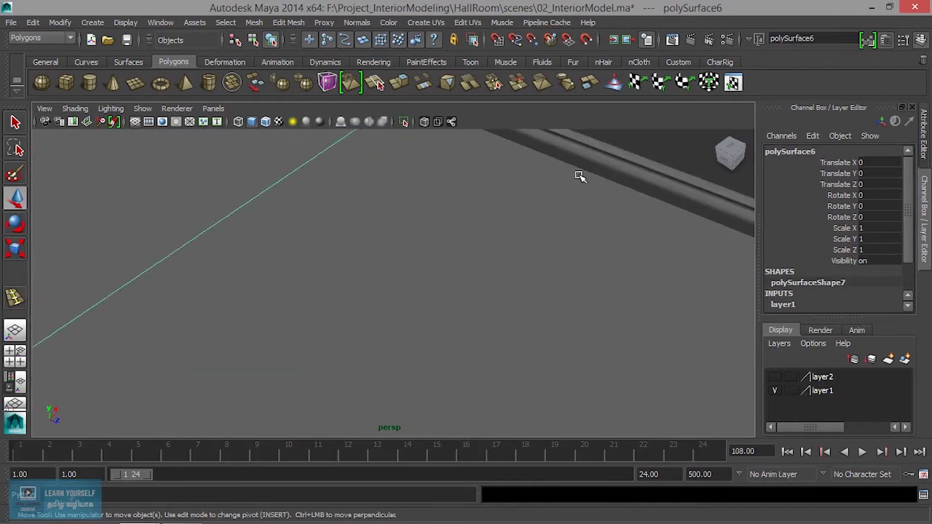
left_click(610, 171)
scroll("up", 3)
left_click_drag(595, 292, 582, 217)
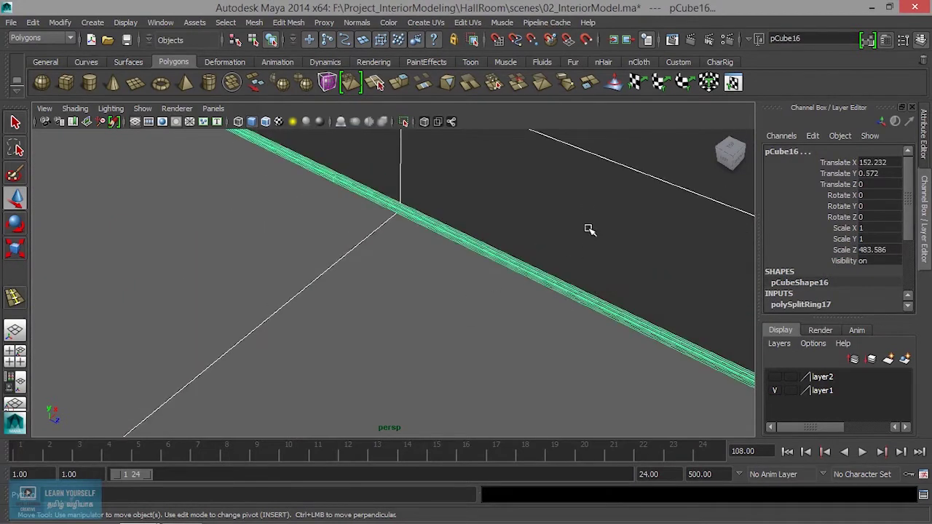
key("ctrl+d")
scroll("down", 3)
left_click_drag(599, 274, 526, 233)
Rotate the baseboard copy pCube19 to Rotate Y 180
key("e")
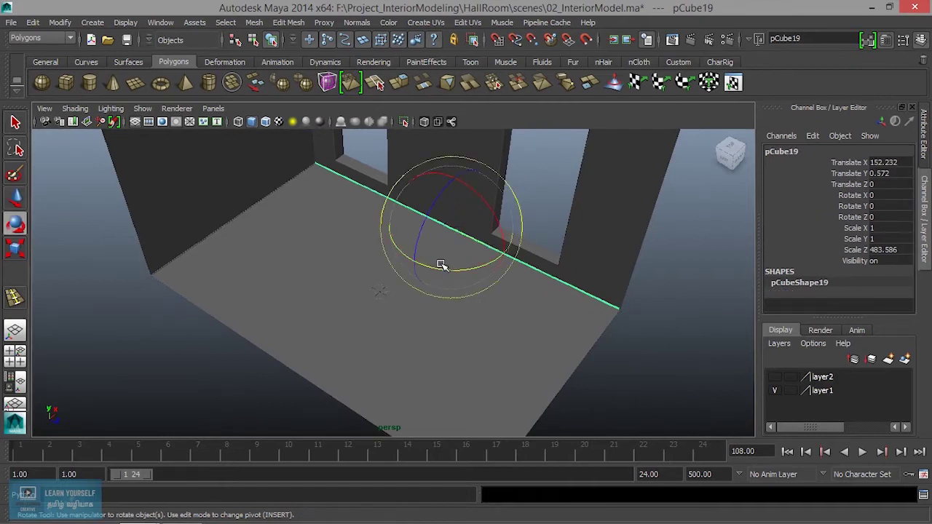
left_click_drag(437, 269, 543, 233)
type("18")
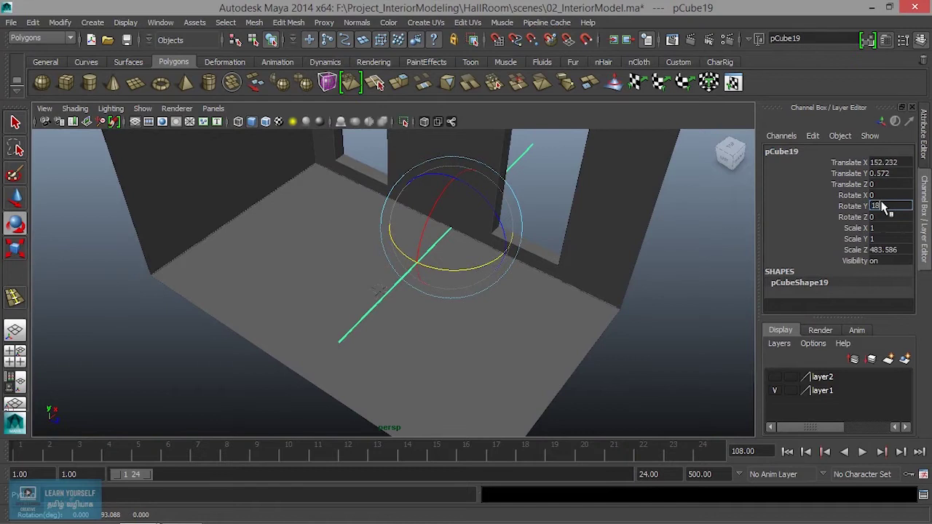
key("Return")
left_click_drag(516, 313, 427, 270)
Move pCube19 along X to -152.227, snug against the opposite wall's corner
key("w")
left_click_drag(487, 177, 293, 268)
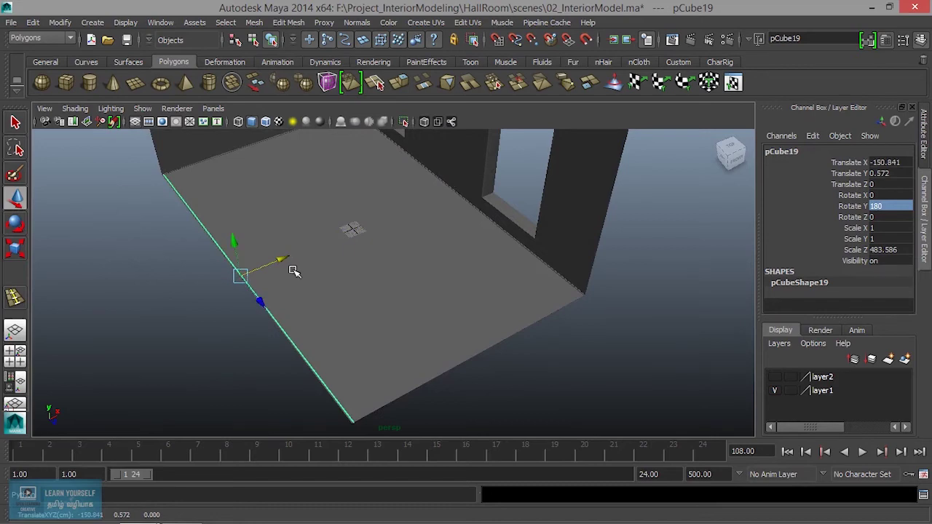
key("space")
key("space")
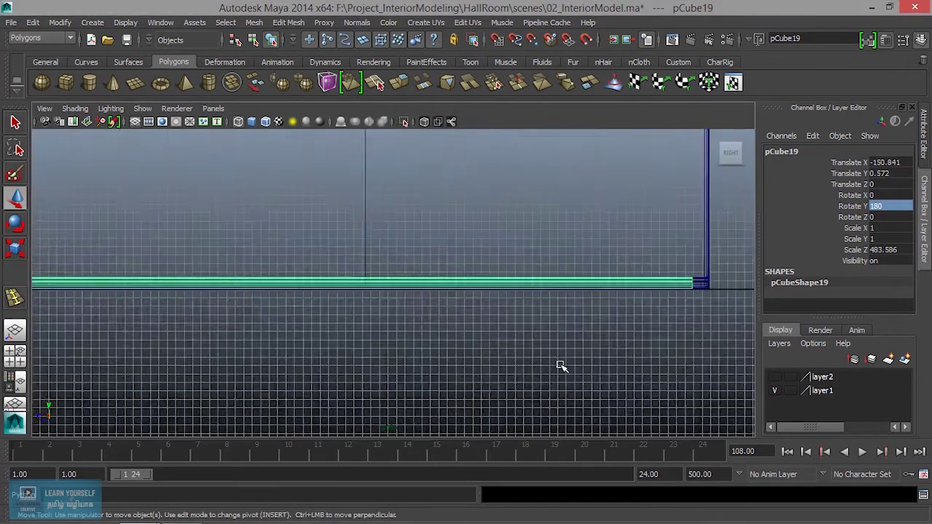
key("space")
key("space")
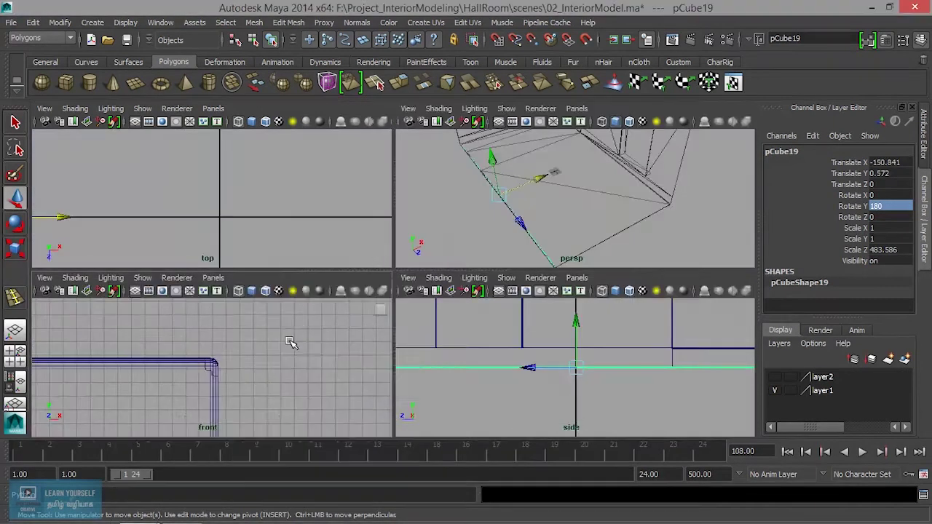
key("f")
scroll("down", 3)
scroll("down", 3)
scroll("down", 3)
left_click_drag(422, 292, 349, 293)
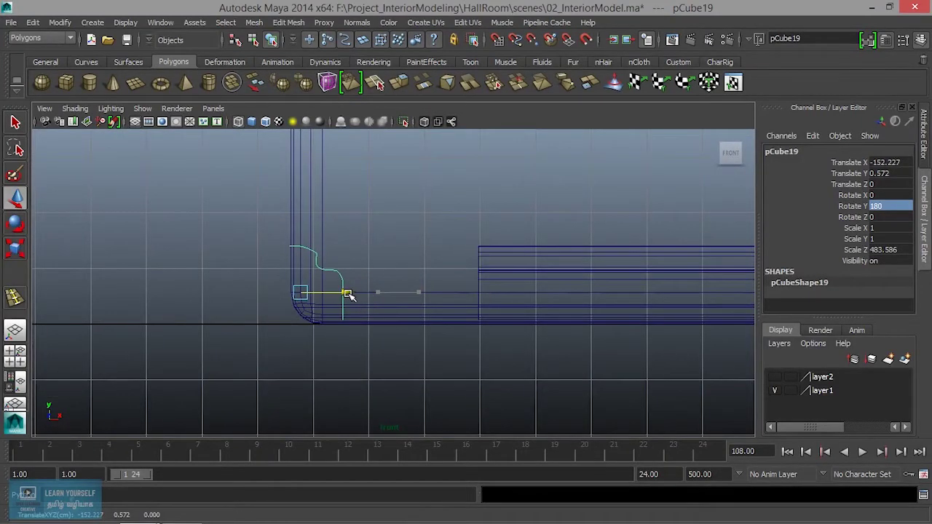
left_click(531, 245)
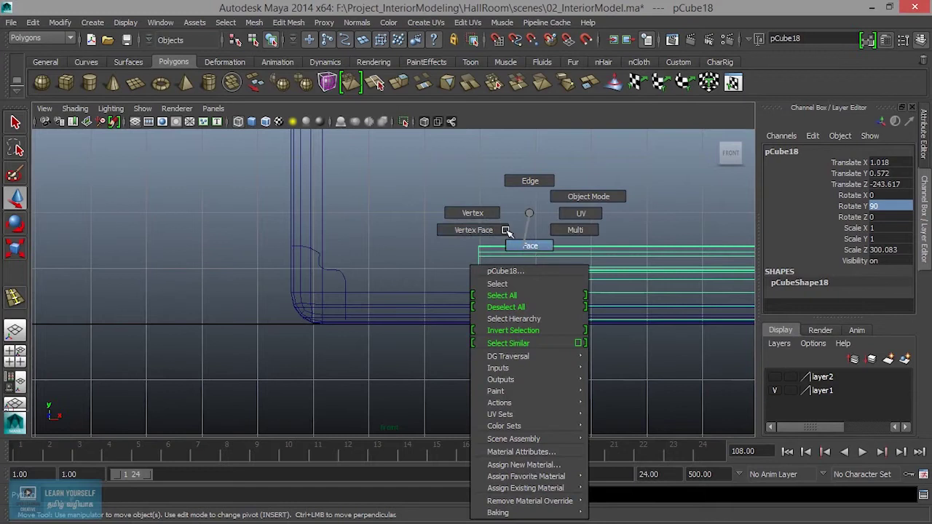
Pull the near end column of pCube18's vertices out to the left corner
left_click_drag(529, 254, 470, 213)
left_click_drag(445, 204, 544, 380)
left_click_drag(520, 283, 340, 282)
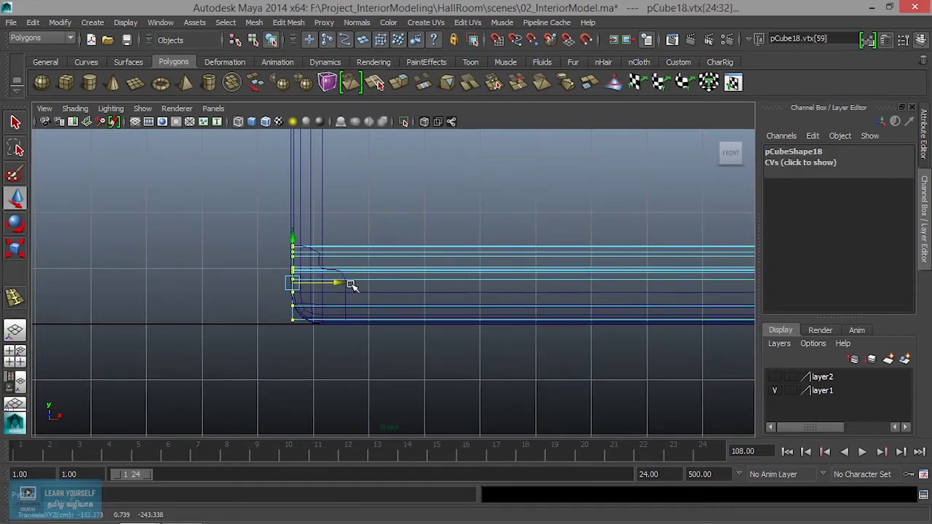
scroll("down", 3)
scroll("down", 3)
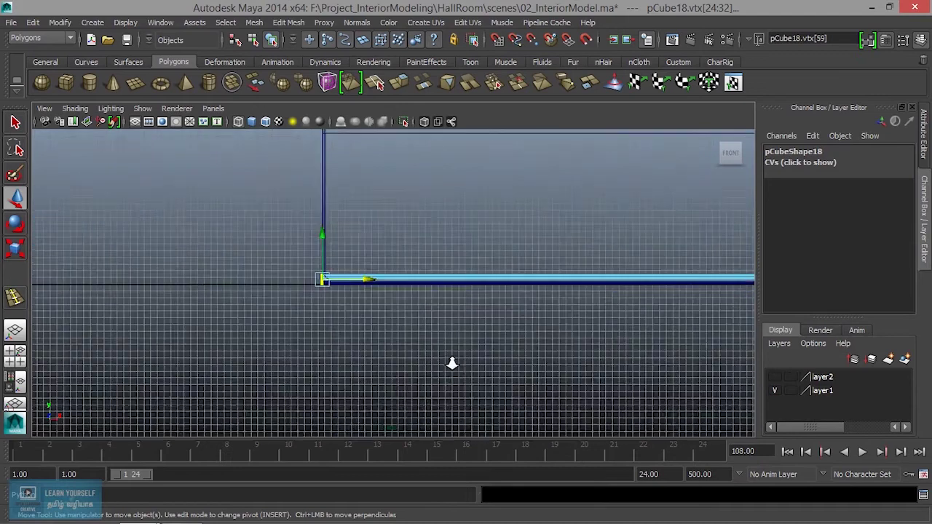
scroll("down", 3)
Pull the far end column of vertices out to meet the wall end
left_click_drag(452, 363, 208, 345)
left_click_drag(473, 288, 537, 332)
scroll("up", 3)
scroll("up", 3)
left_click_drag(452, 284, 481, 282)
Check the stretched baseboard in perspective, return to object mode and reselect it
key("space")
key("space")
scroll("up", 3)
left_click_drag(392, 268, 514, 326)
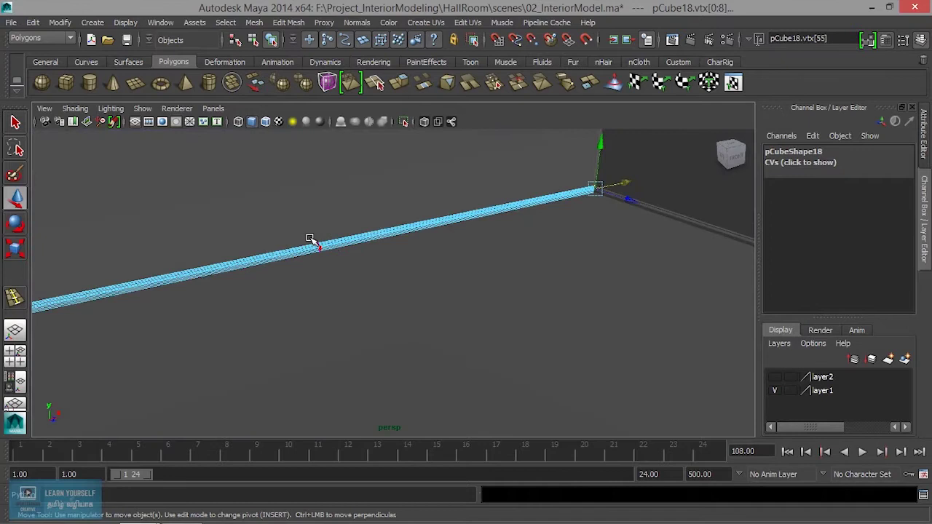
left_click_drag(314, 212, 357, 197)
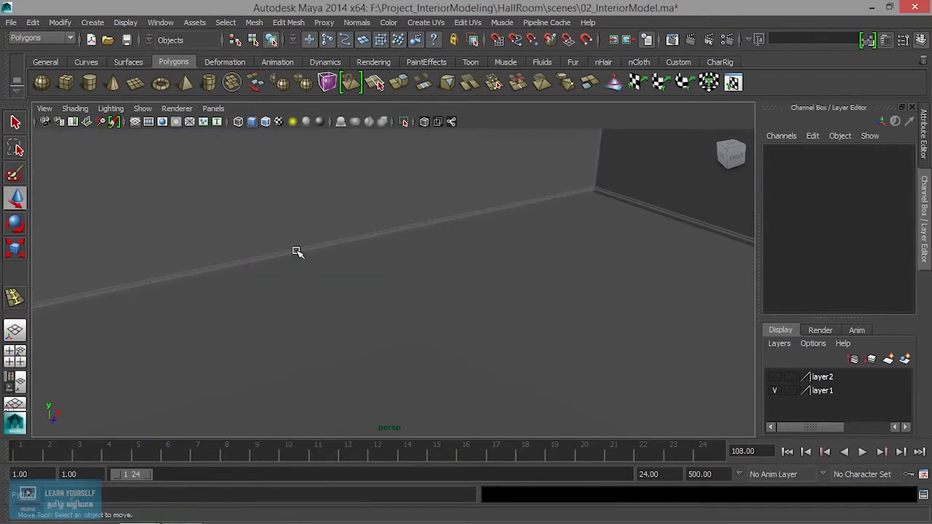
left_click(295, 250)
left_click_drag(295, 249, 320, 281)
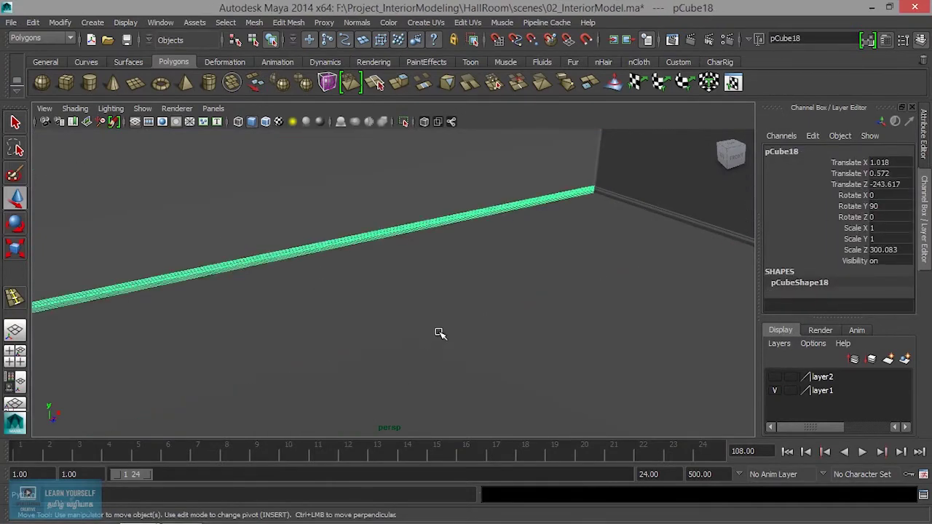
Raise the new pCube20 beam up to the top of the wall
key("a")
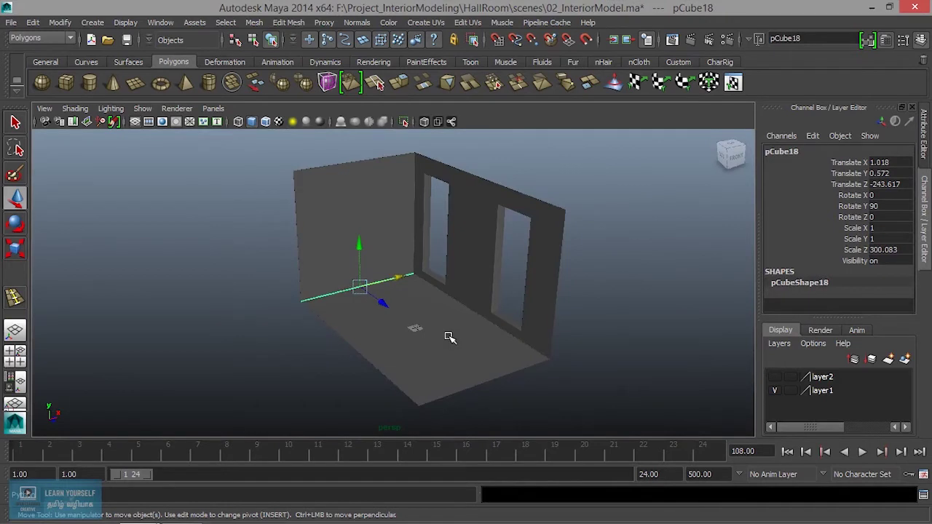
left_click_drag(358, 244, 360, 111)
left_click_drag(380, 222, 400, 297)
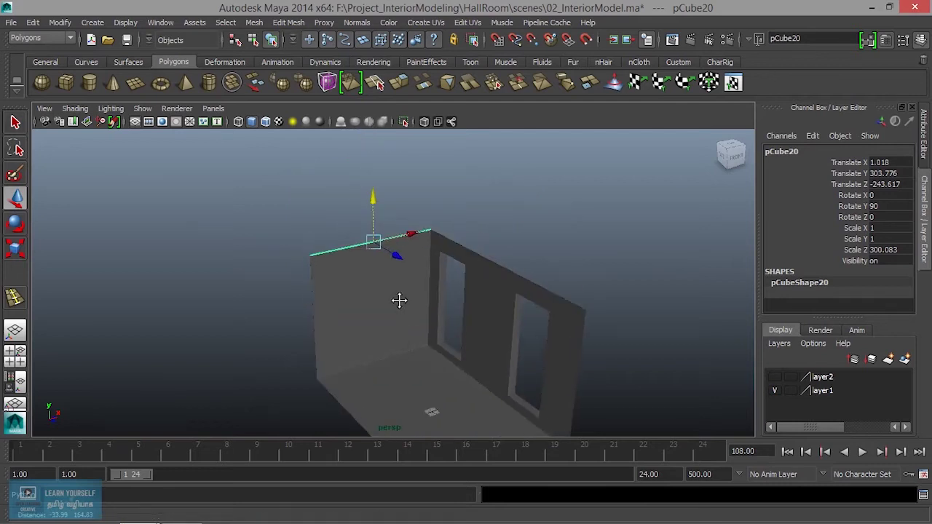
scroll("up", 3)
scroll("up", 3)
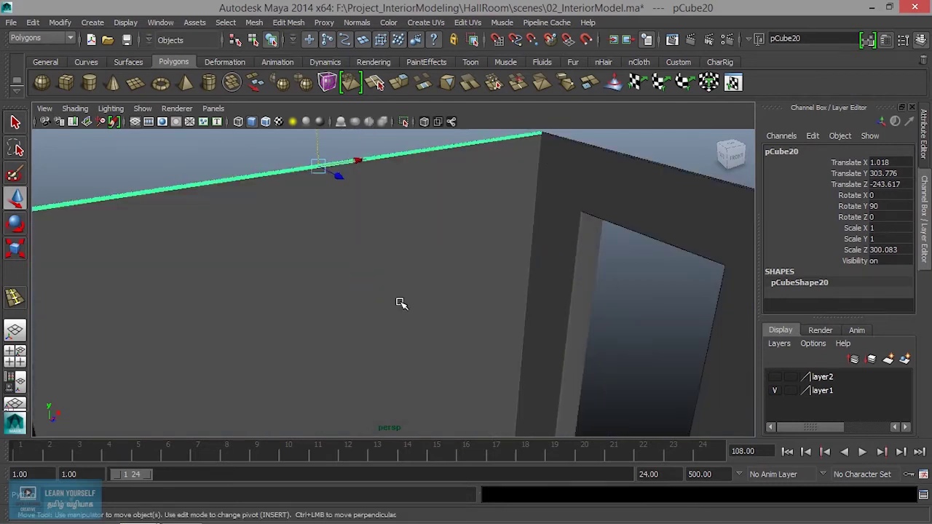
Rotate pCube20 around its vertical axis, entering Rotate Y 180 in the Channel Box
key("e")
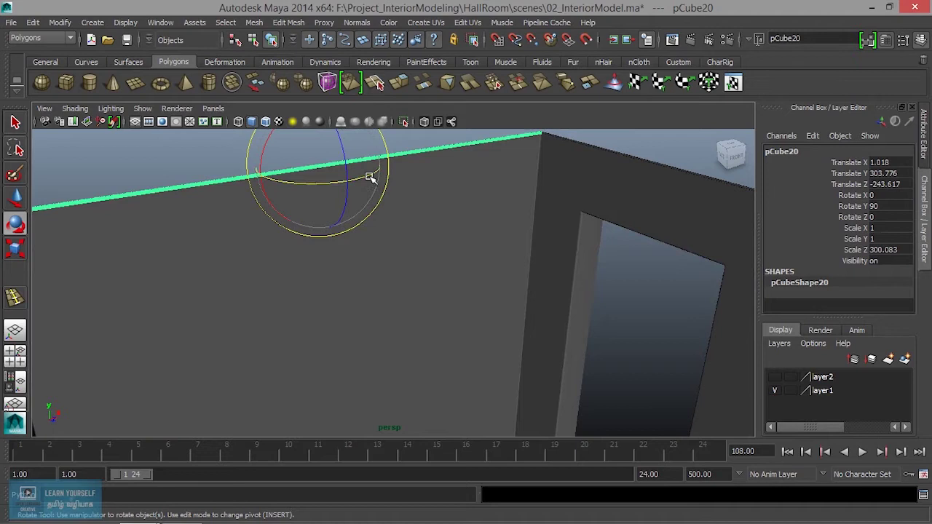
left_click_drag(370, 178, 282, 191)
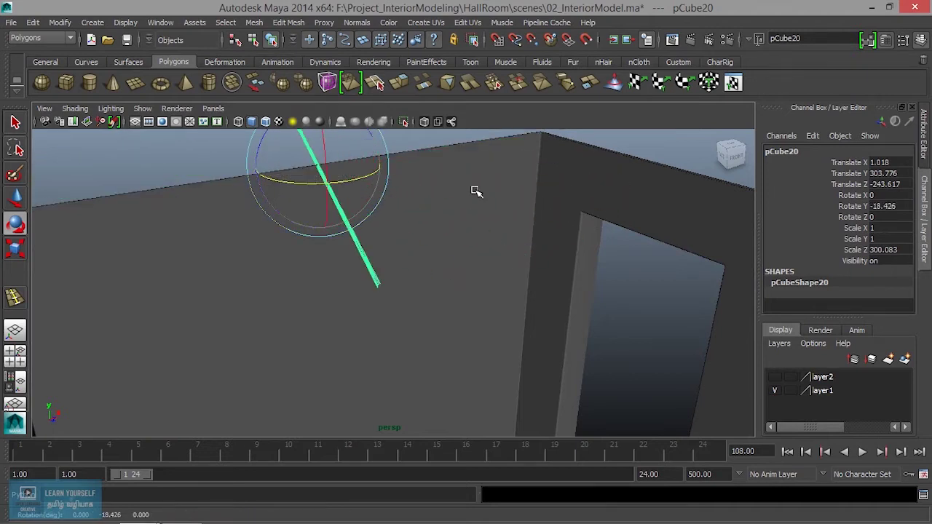
left_click(889, 207)
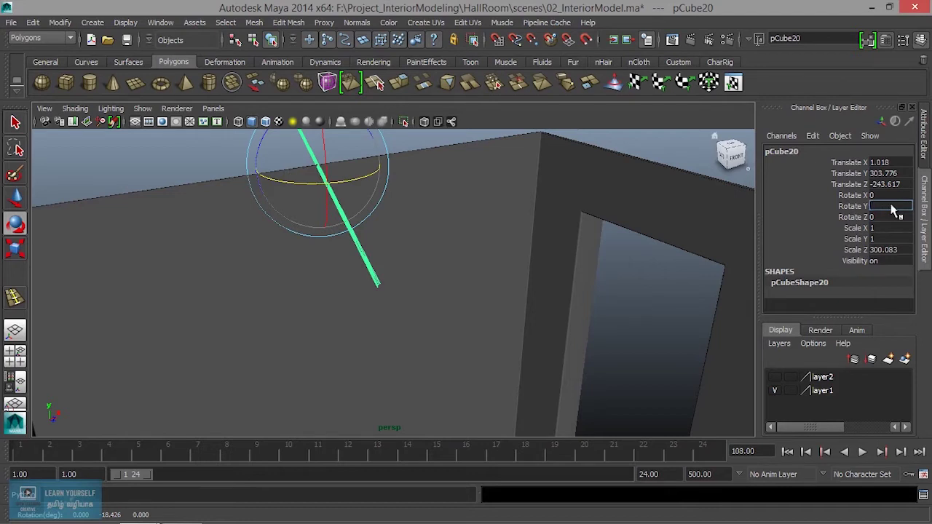
type("180")
key("Return")
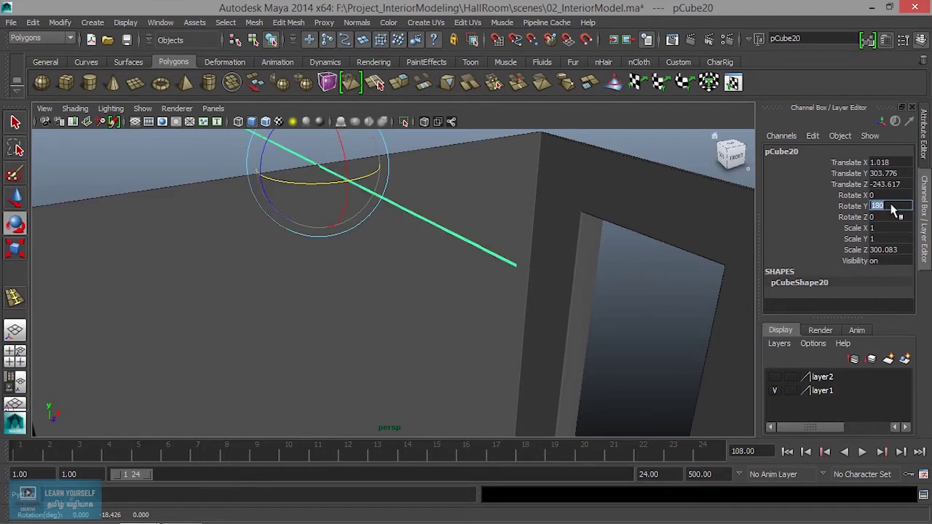
left_click_drag(535, 270, 485, 257)
left_click_drag(484, 258, 614, 271)
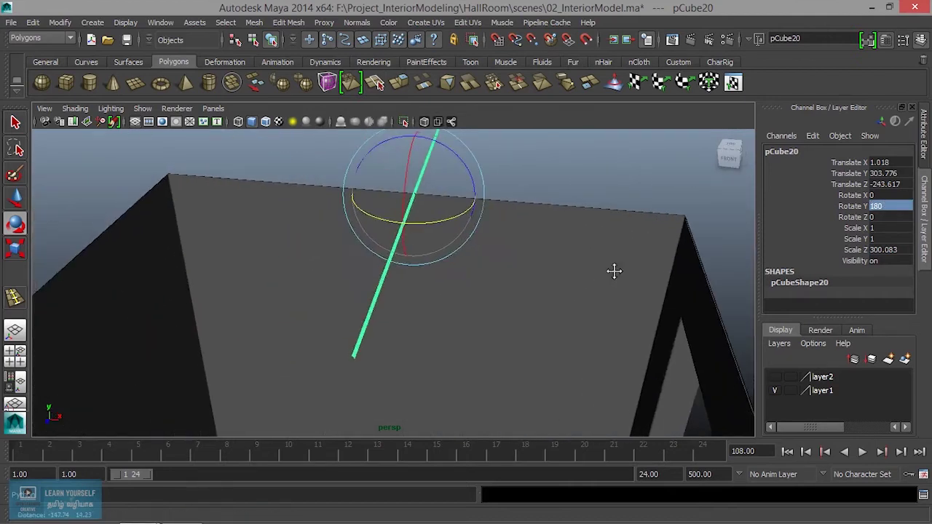
left_click_drag(613, 270, 553, 266)
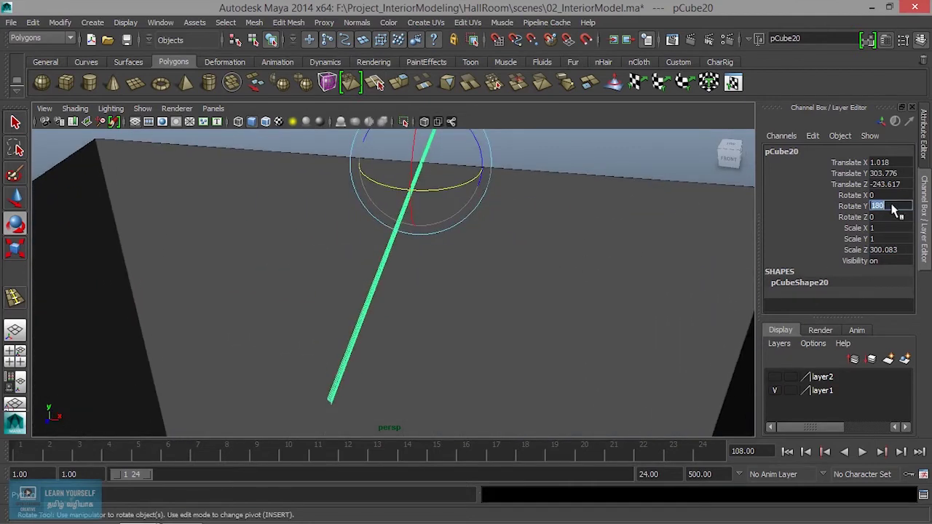
type("90")
Change the beam's rotation values to 90 and -90 so it runs along the wall
key("Return")
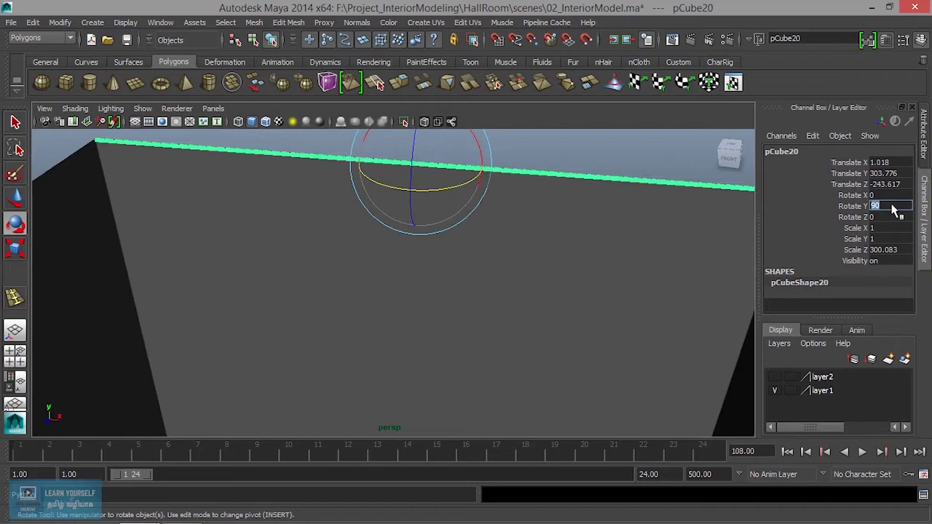
left_click_drag(470, 257, 541, 276)
left_click_drag(541, 276, 457, 281)
left_click_drag(457, 281, 616, 352)
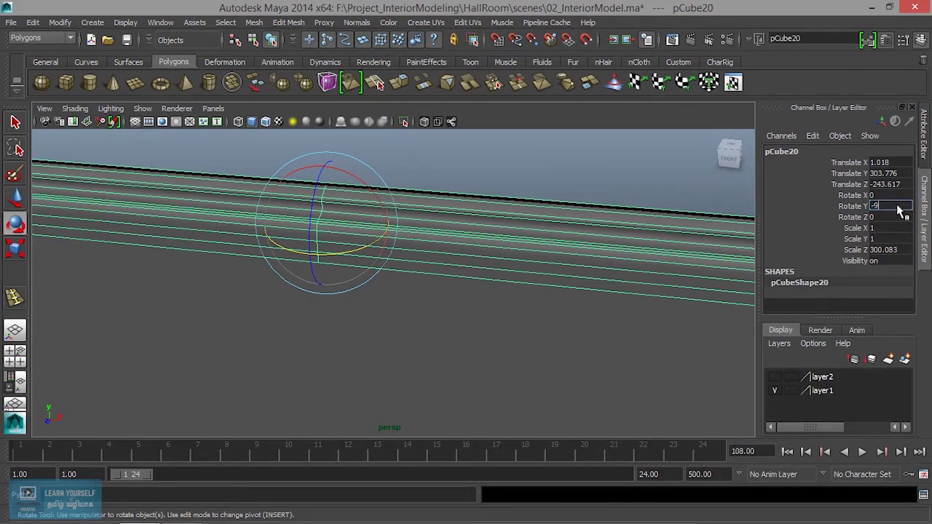
type("0")
key("Return")
left_click_drag(508, 256, 444, 308)
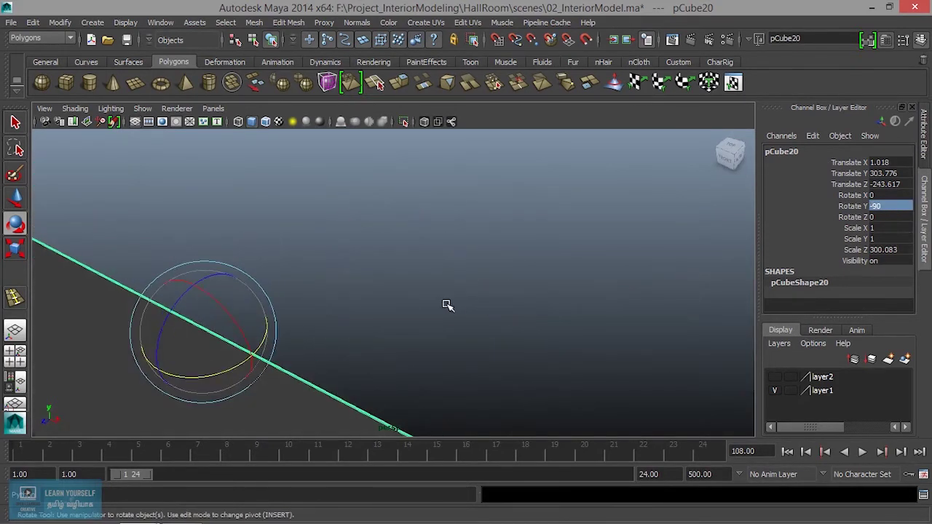
Nudge pCube20 slightly along Translate Z onto the wall
key("w")
left_click_drag(180, 362, 170, 362)
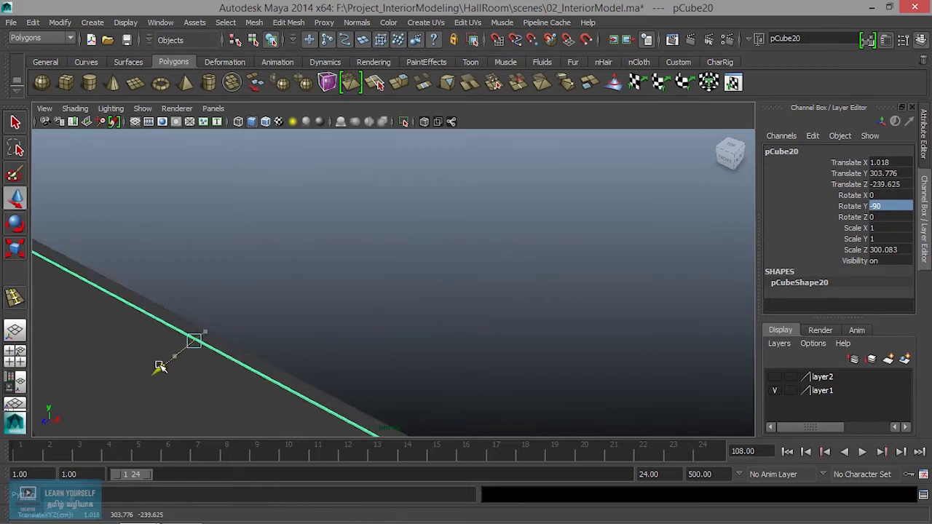
left_click_drag(238, 366, 342, 285)
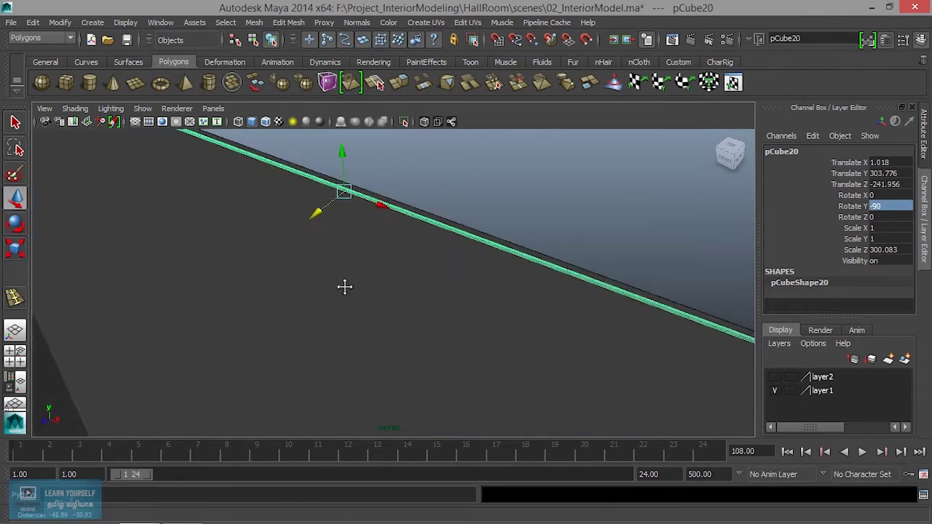
left_click_drag(328, 289, 407, 305)
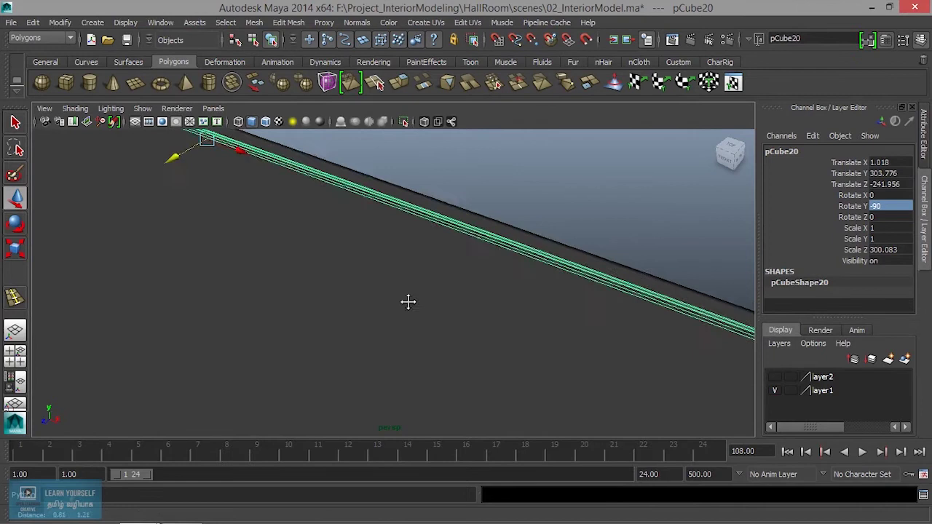
left_click_drag(408, 304, 385, 323)
left_click_drag(385, 322, 413, 316)
left_click_drag(393, 323, 339, 306)
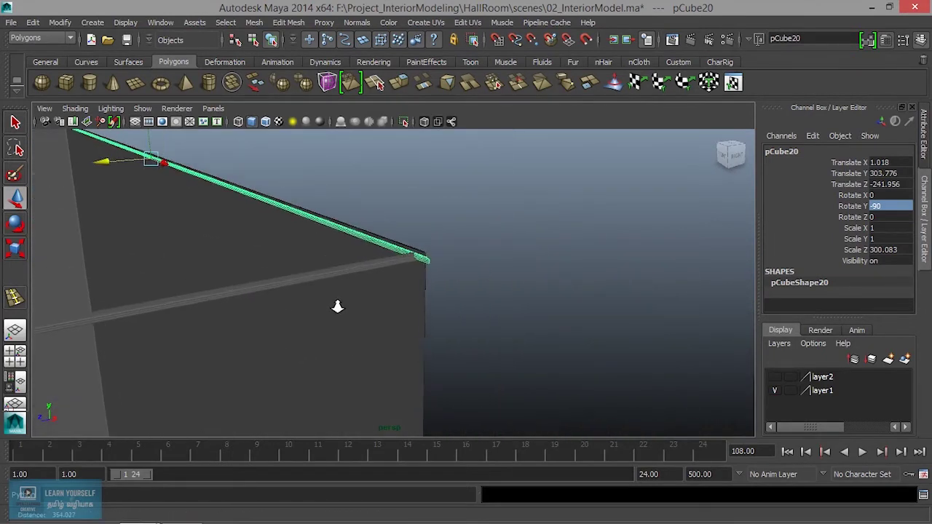
left_click_drag(339, 306, 394, 325)
left_click_drag(394, 326, 401, 327)
left_click_drag(401, 327, 391, 318)
left_click_drag(391, 318, 366, 322)
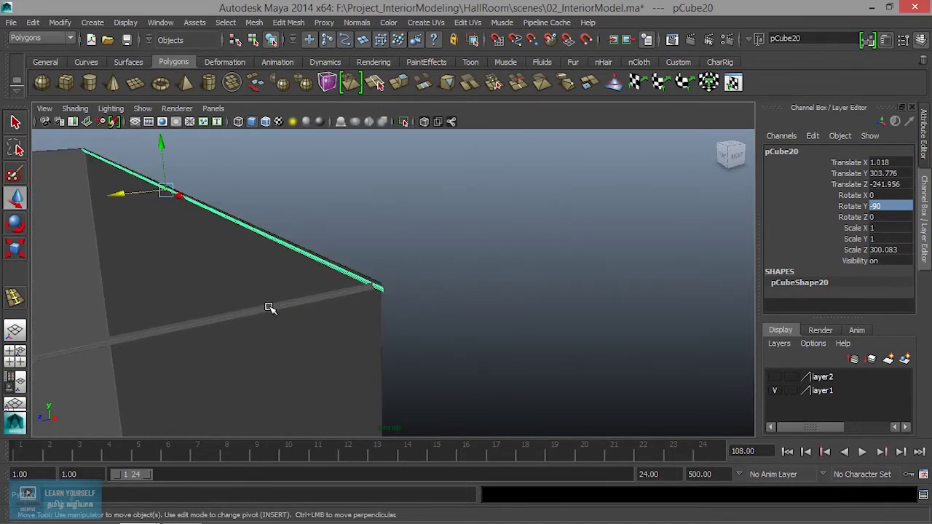
Tip the beam onto its side and set Rotate Y back to 90
key("e")
left_click_drag(122, 162, 185, 267)
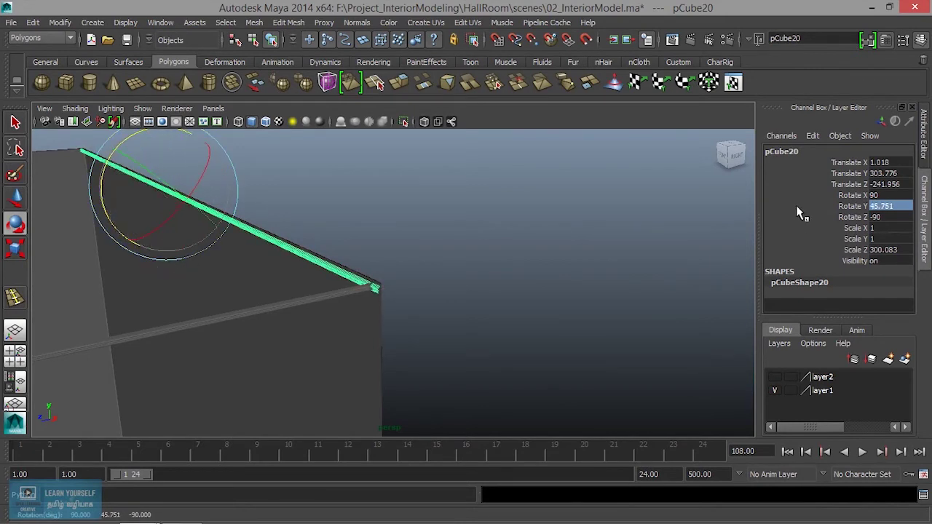
left_click_drag(101, 190, 99, 193)
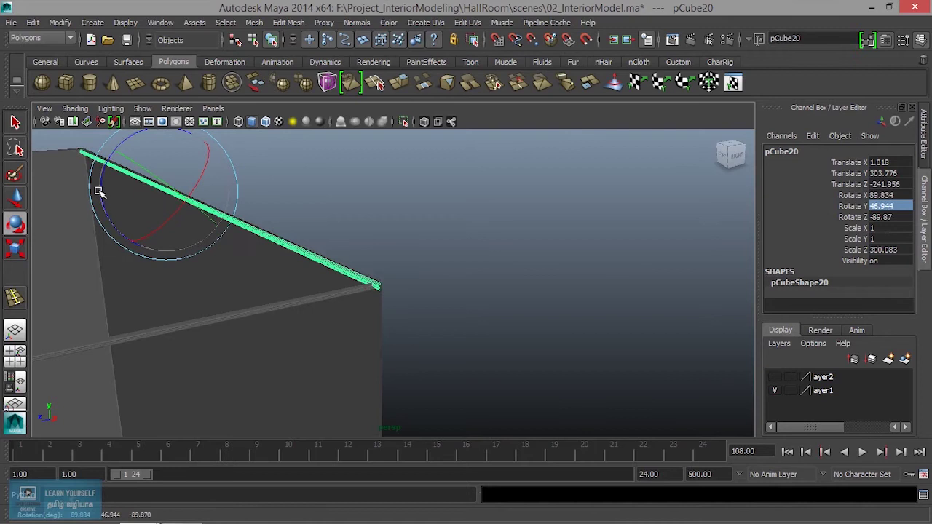
key("ctrl+z")
left_click_drag(125, 225, 218, 232)
left_click_drag(212, 209, 211, 240)
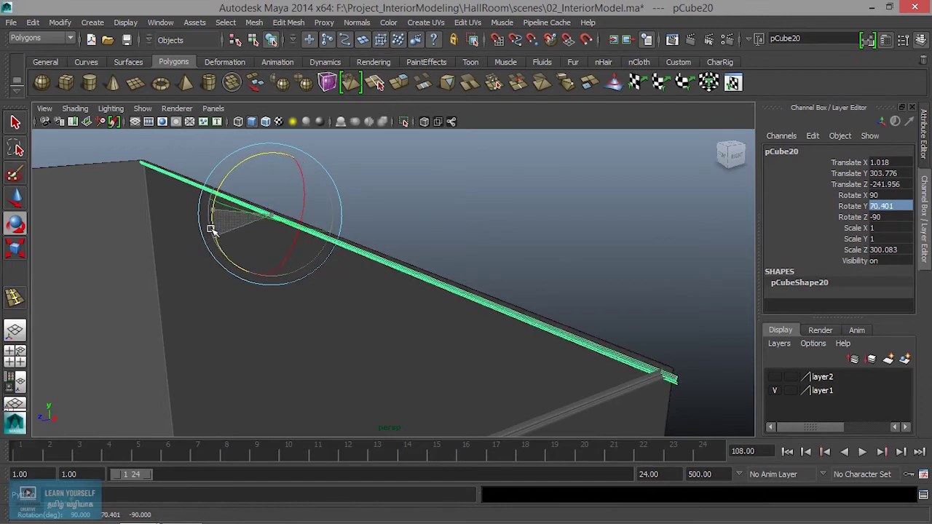
left_click_drag(212, 240, 219, 223)
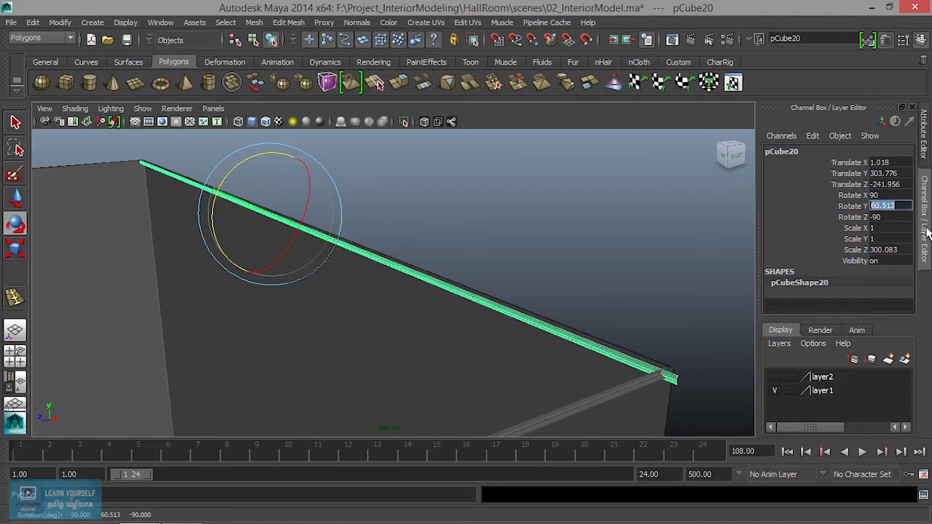
type("0")
key("Return")
left_click_drag(547, 354, 395, 308)
scroll("up", 3)
Switch to the right side view and zoom out on the beam
key("space")
key("space")
scroll("down", 3)
scroll("down", 3)
key("w")
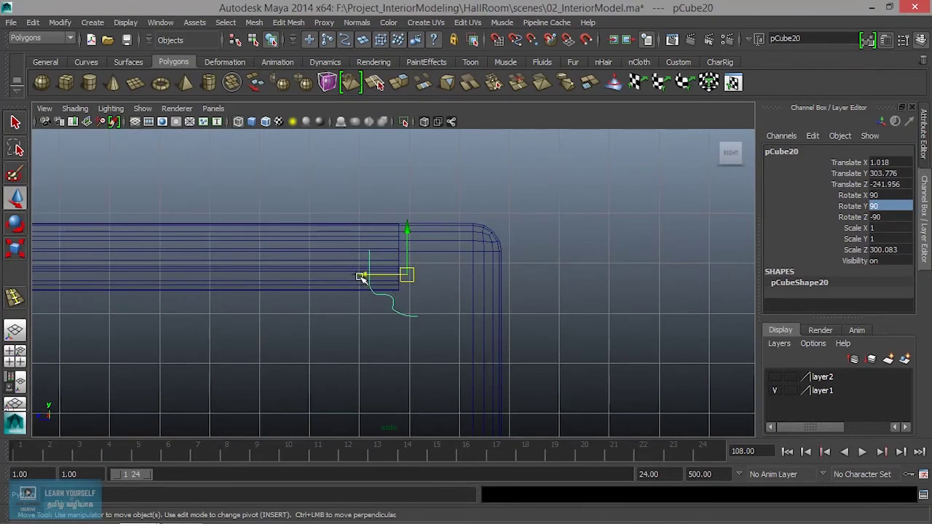
Slide pCube20 into the ceiling corner at Translate Y 304.295, Z -243.677
left_click_drag(362, 277, 439, 278)
key("r")
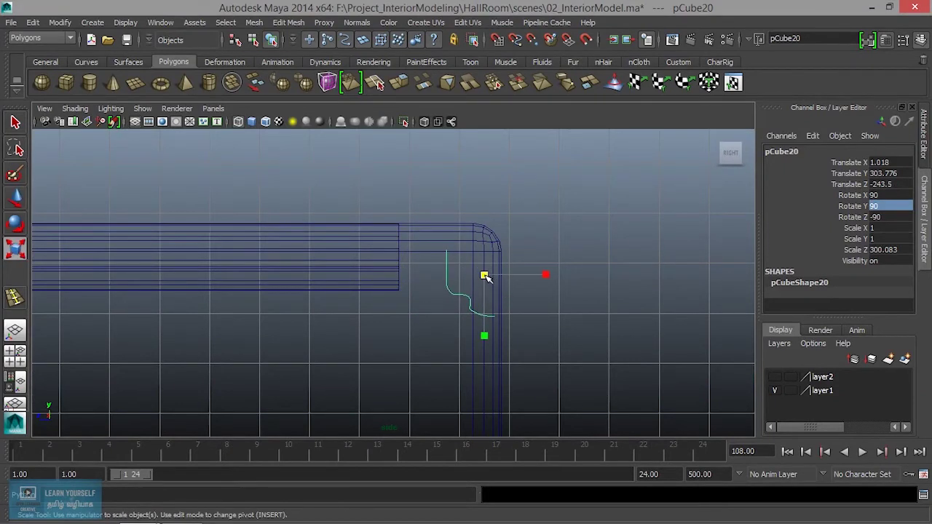
key("w")
left_click_drag(483, 274, 493, 250)
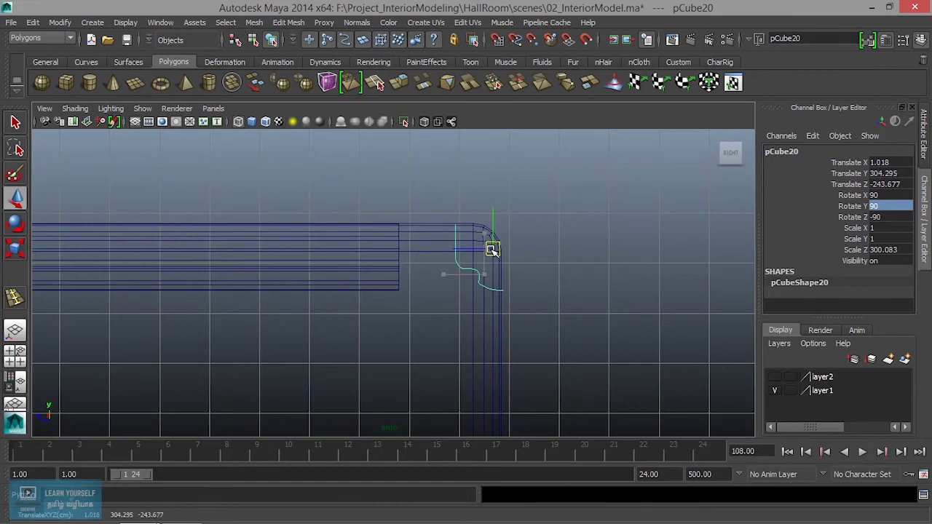
Marquee-select the corner-end vertices of pCube17 in Vertex mode
left_click(368, 276)
right_click(374, 281)
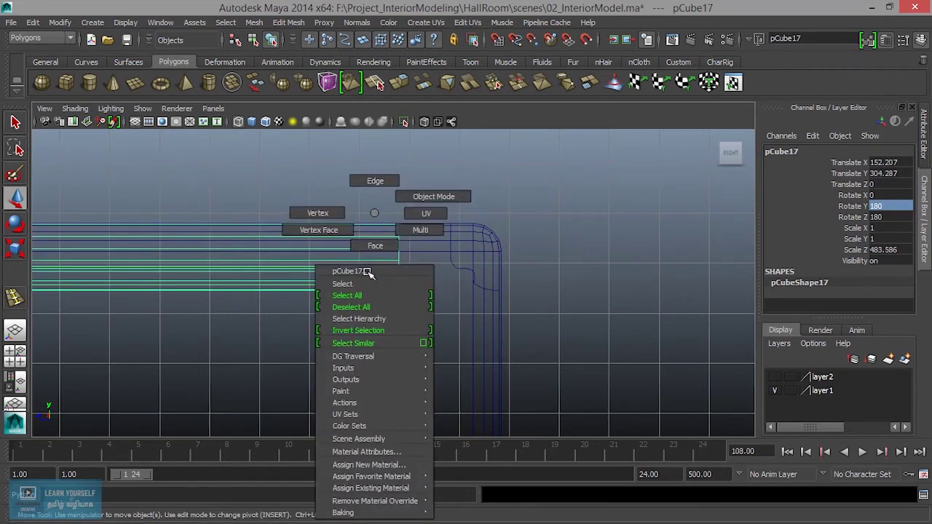
left_click(317, 213)
left_click_drag(473, 337, 502, 214)
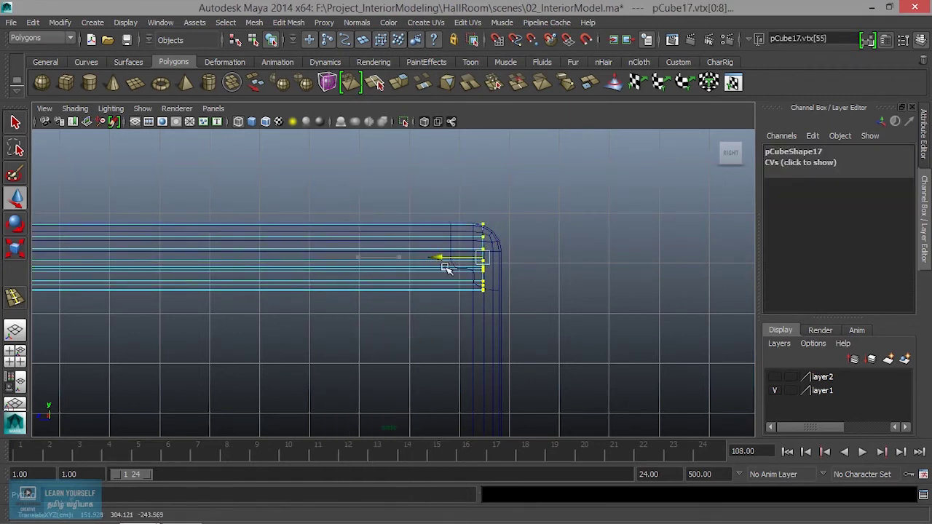
key("space")
key("space")
left_click_drag(399, 294, 532, 277)
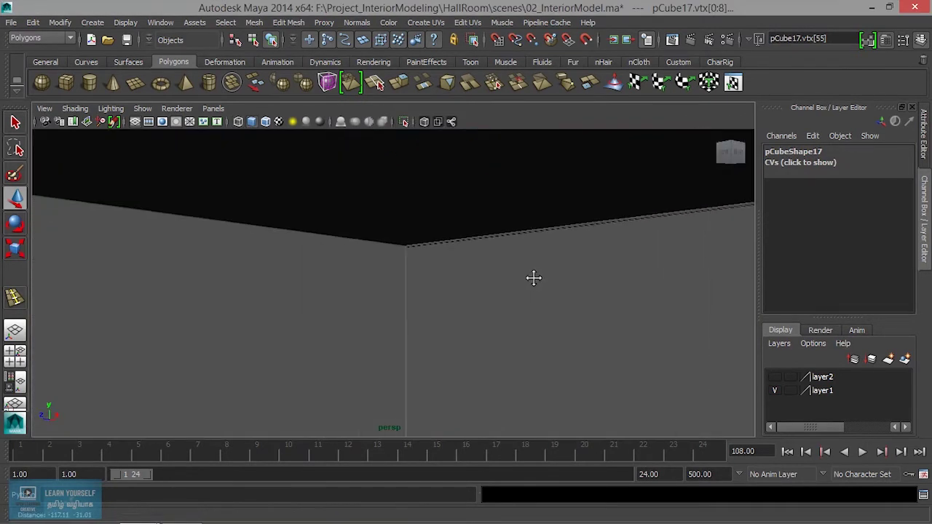
scroll("down", 3)
scroll("up", 3)
scroll("up", 3)
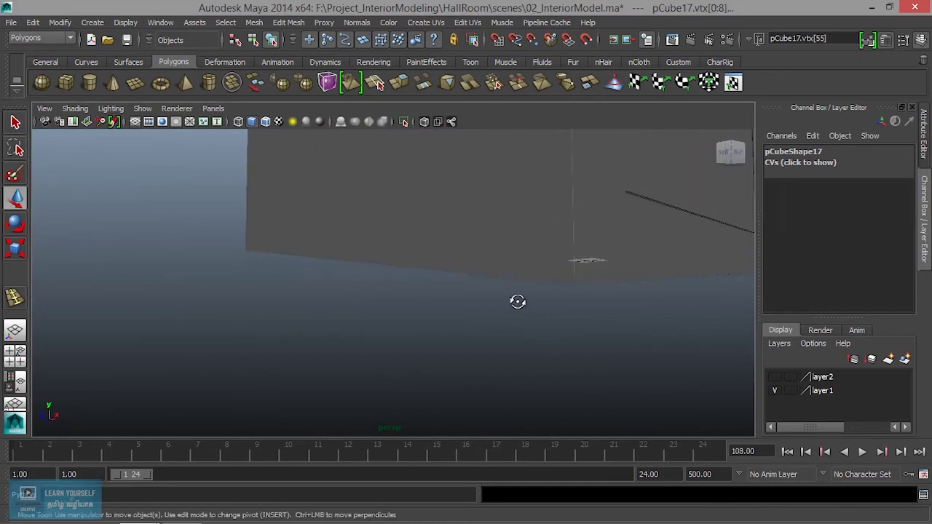
scroll("up", 3)
left_click(448, 324)
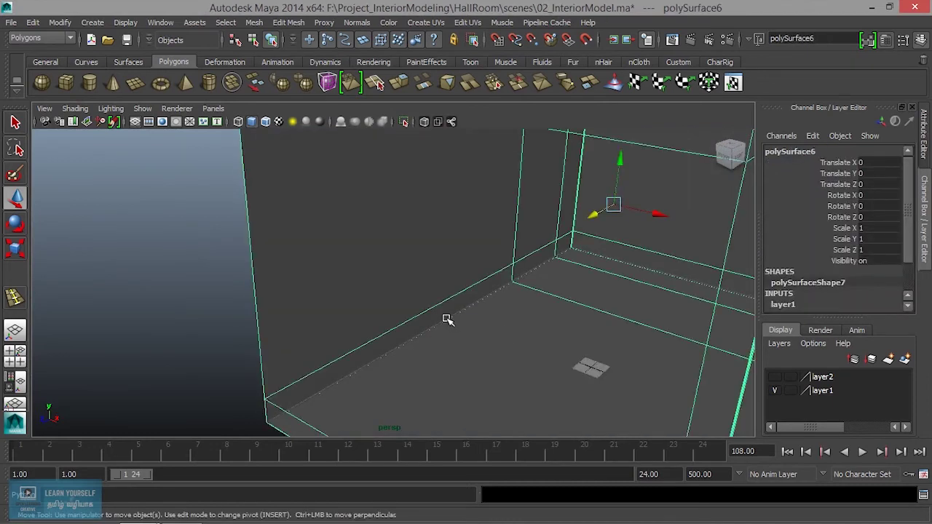
left_click(447, 320)
scroll("up", 3)
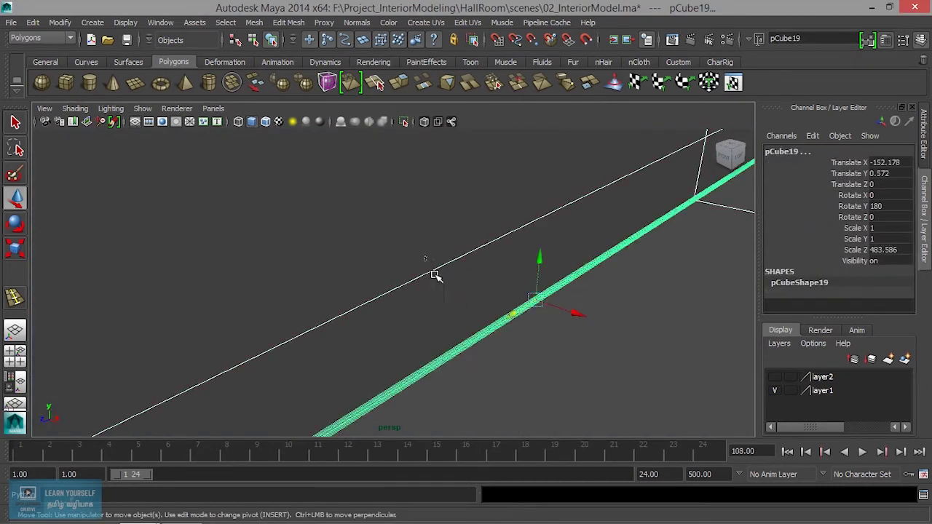
scroll("down", 3)
scroll("down", 3)
scroll("down", 3)
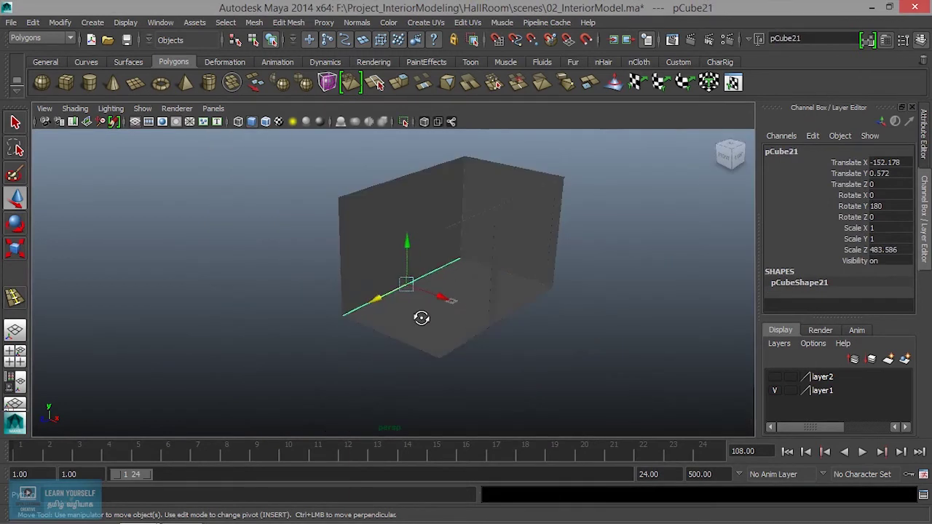
scroll("down", 3)
left_click_drag(417, 234, 426, 120)
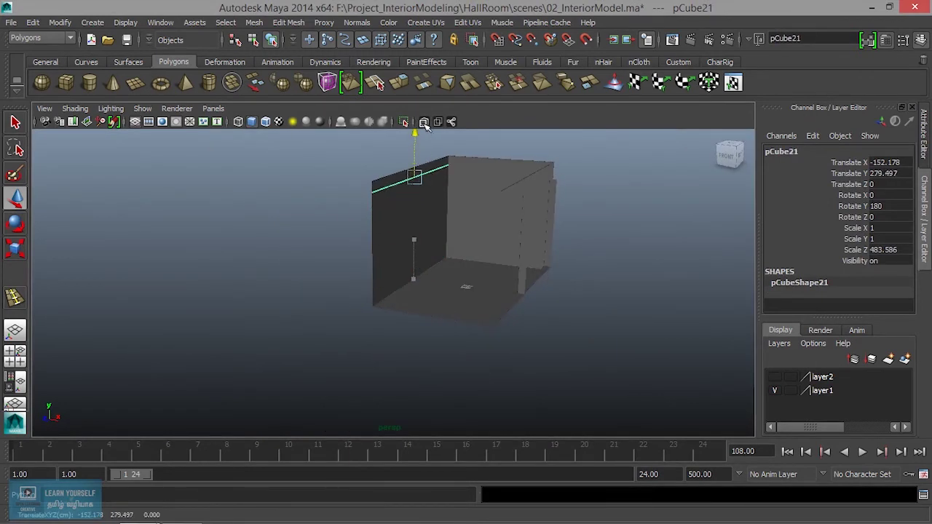
scroll("up", 3)
scroll("up", 3)
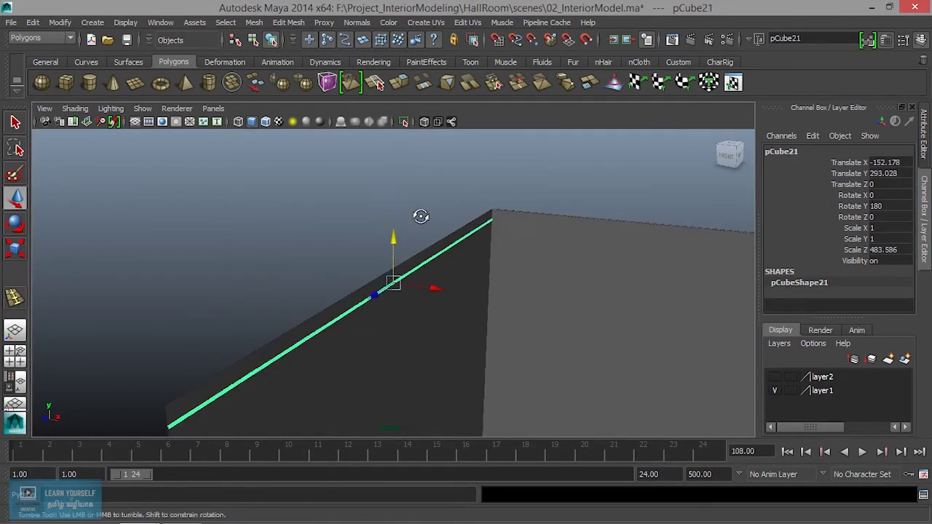
scroll("down", 3)
key("space")
key("space")
Frame pCube21 in the front view and raise it toward the top of the wall
key("f")
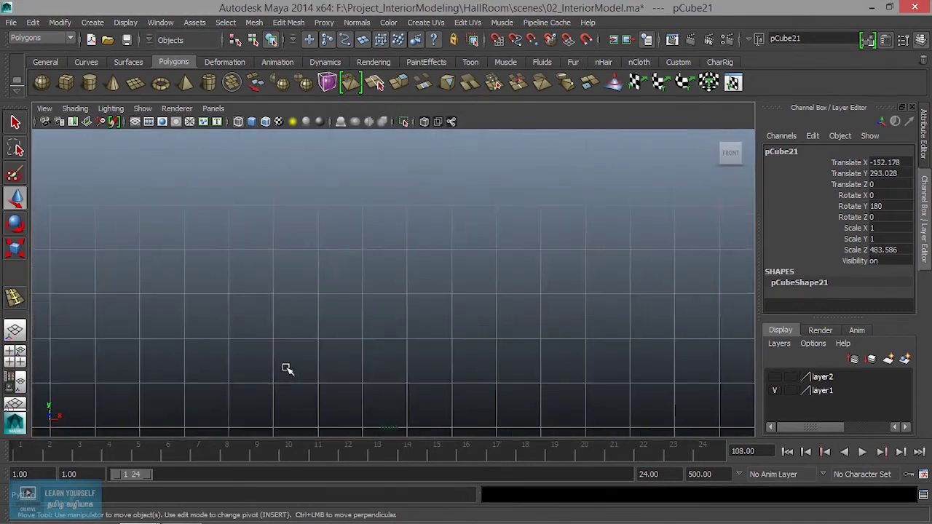
scroll("down", 3)
scroll("up", 3)
scroll("down", 3)
left_click_drag(389, 240, 403, 100)
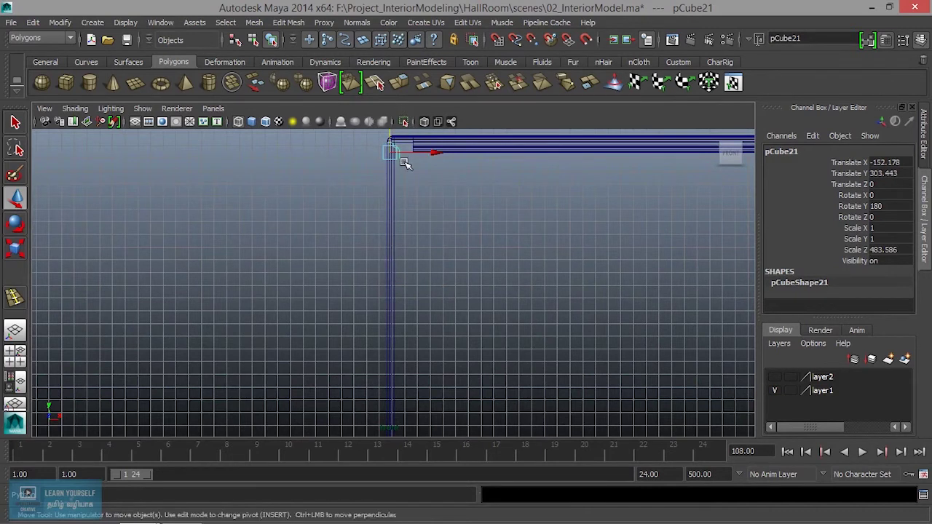
scroll("up", 3)
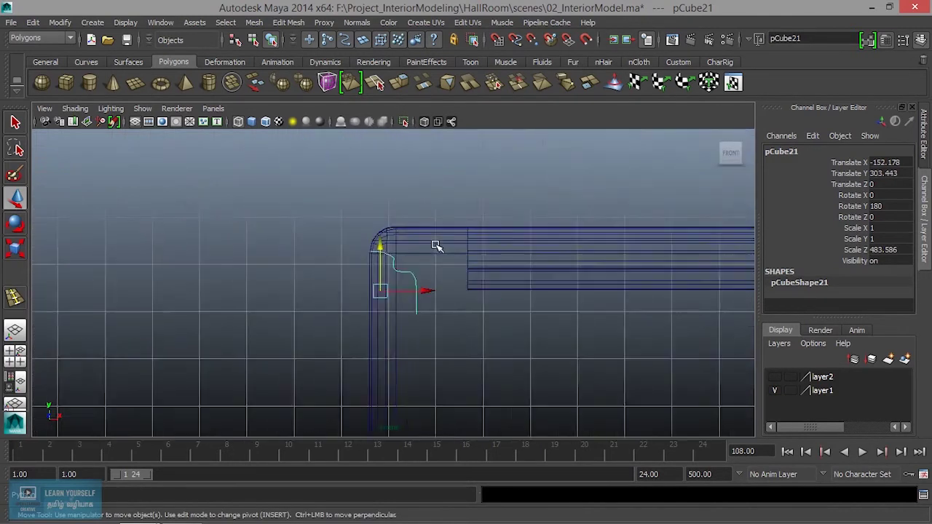
left_click_drag(391, 255, 382, 237)
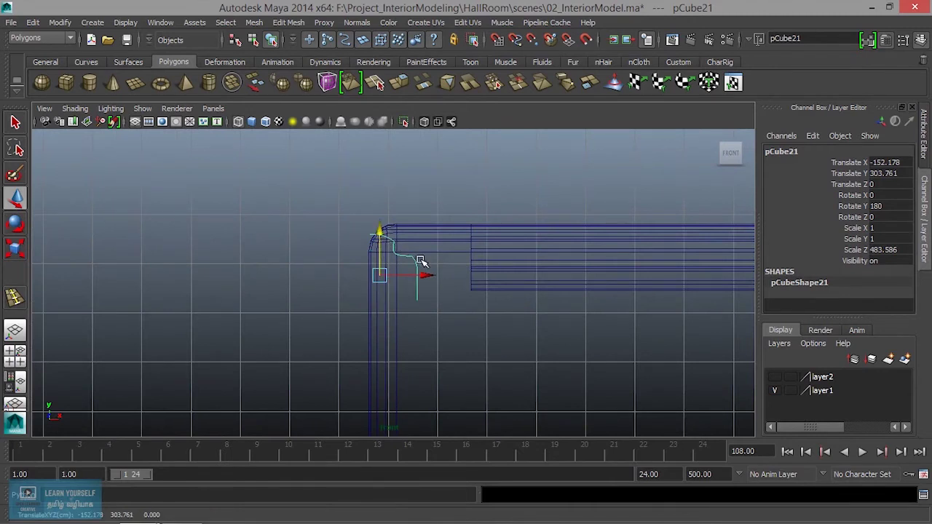
Flip the molding to Rotate Z -180 and Rotate Y 0
key("e")
left_click_drag(433, 270, 355, 317)
type("-18")
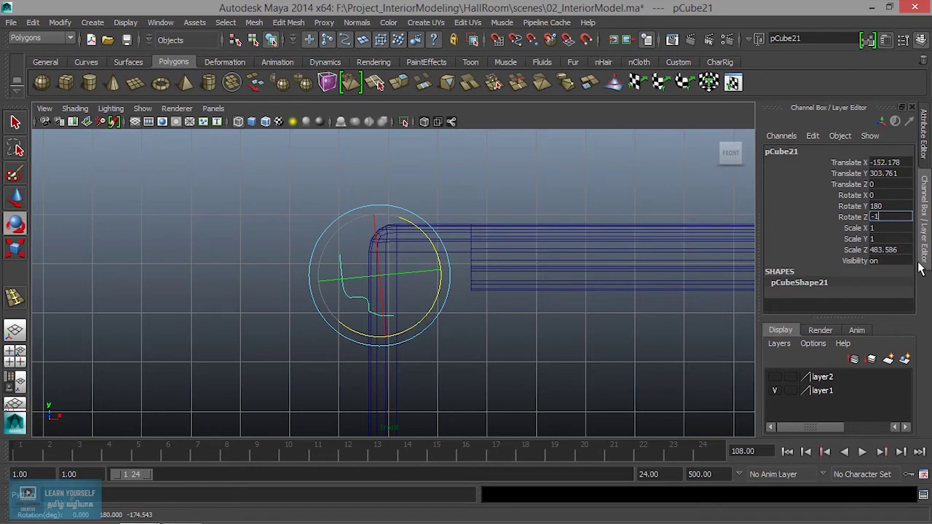
type("0")
key("Return")
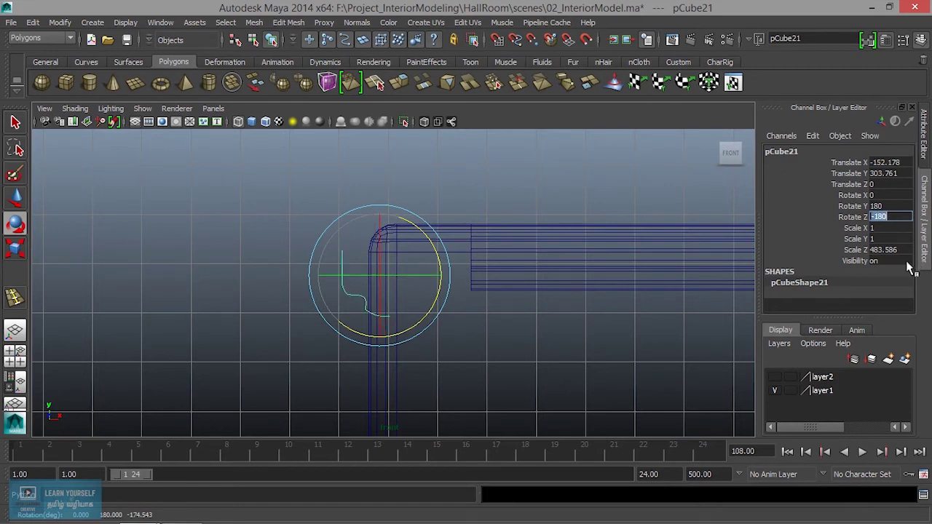
left_click_drag(354, 277, 460, 281)
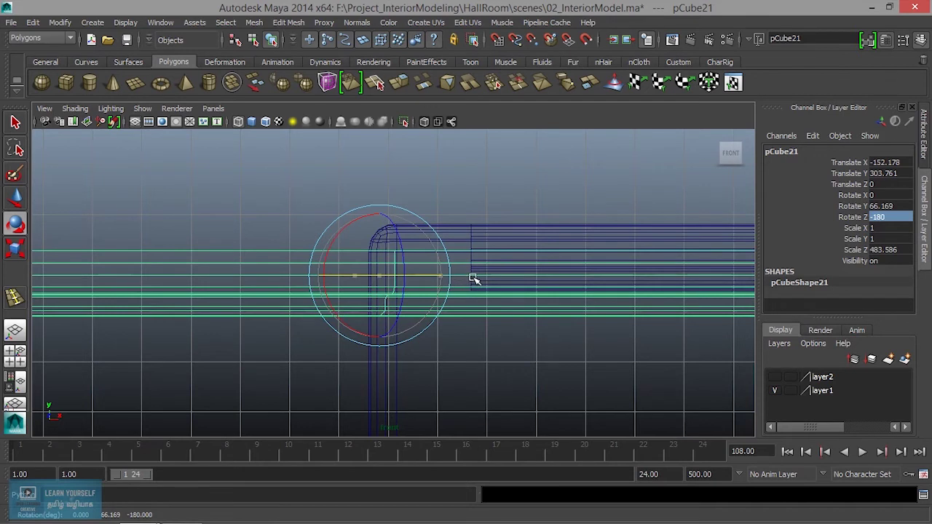
double_click(891, 207)
key("Return")
Lift pCube21 flush with the wall top at Translate Y 304.245
scroll("down", 3)
scroll("down", 3)
key("w")
left_click_drag(369, 211, 373, 193)
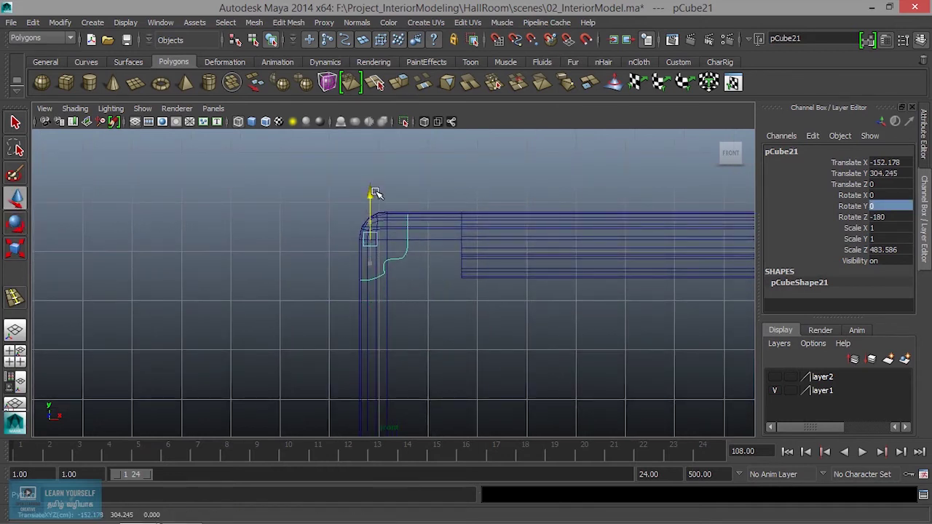
left_click(483, 275)
Box-select pCube20's end vertices and slide them left onto the adjoining molding's corner
left_click_drag(485, 274, 418, 215)
left_click_drag(418, 213, 534, 338)
left_click_drag(466, 245, 406, 245)
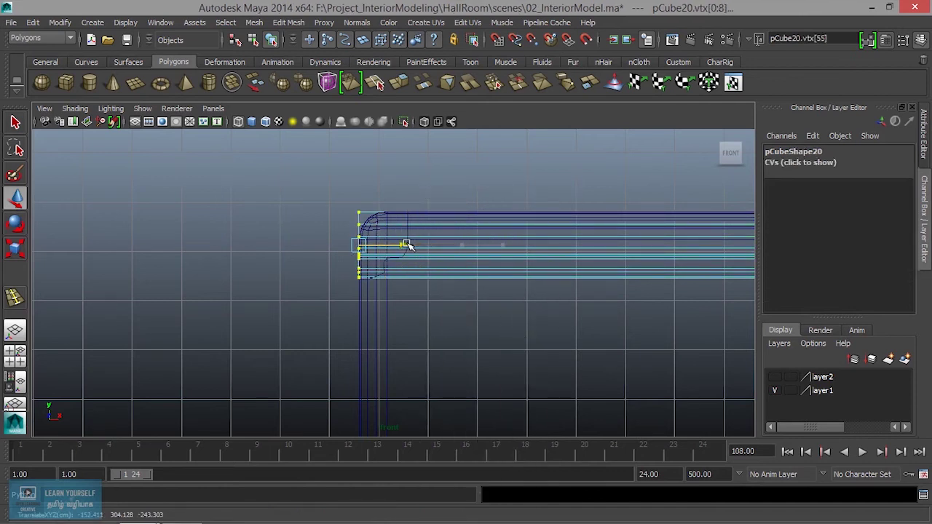
key("space")
key("space")
left_click_drag(526, 212, 470, 270)
left_click_drag(470, 270, 576, 318)
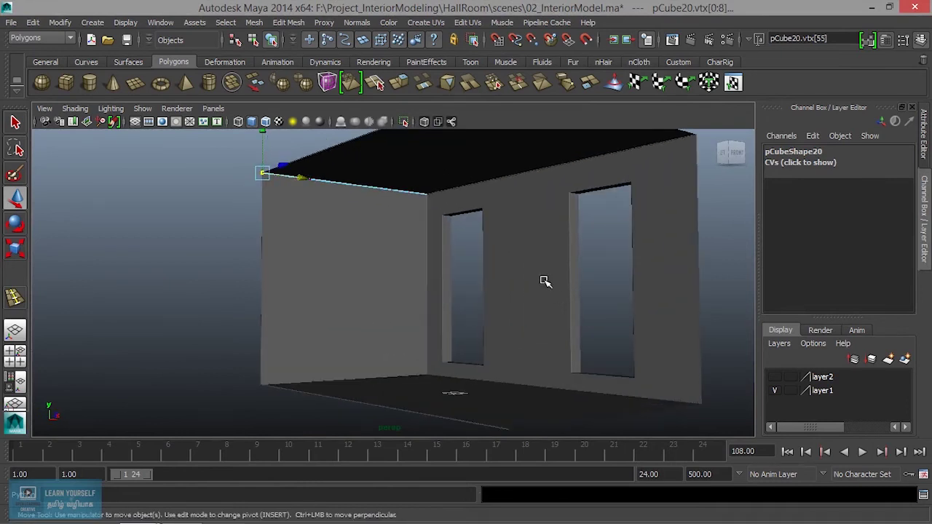
Return to object mode and tumble the perspective view around the new moldings
left_click(545, 281)
right_click(548, 219)
scroll("up", 3)
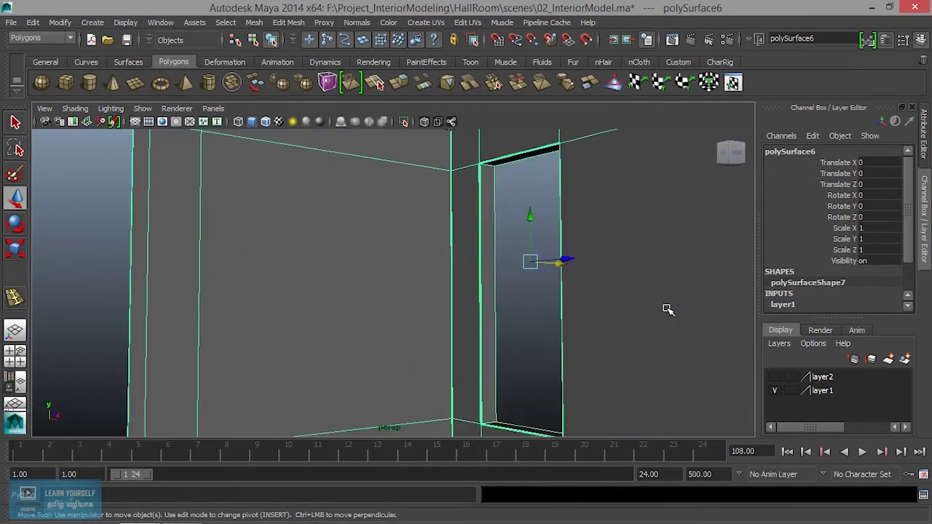
left_click_drag(620, 320, 497, 278)
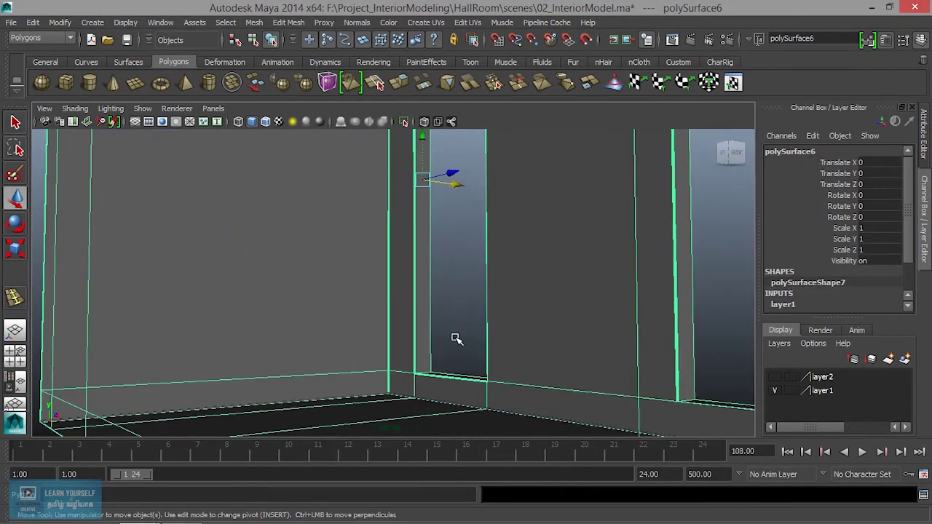
left_click_drag(455, 325, 389, 372)
left_click(455, 258)
scroll("down", 3)
left_click_drag(458, 272, 203, 173)
scroll("down", 3)
left_click_drag(336, 239, 308, 316)
left_click_drag(308, 316, 306, 320)
scroll("down", 3)
left_click_drag(308, 327, 444, 320)
Turn on layer2's visibility and orbit to view the furnished room
left_click(775, 377)
left_click_drag(536, 366, 503, 357)
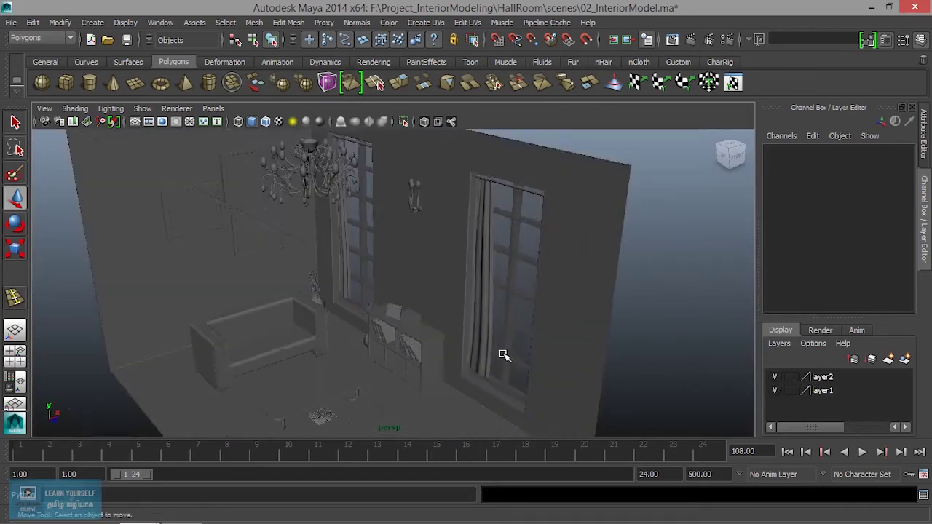
scroll("down", 3)
left_click_drag(466, 325, 421, 299)
left_click_drag(421, 299, 614, 358)
left_click_drag(614, 357, 429, 339)
scroll("down", 3)
scroll("up", 3)
Tumble around the sofa, curtained window and picture-frame walls to inspect the moldings
left_click_drag(422, 343, 578, 369)
left_click_drag(578, 369, 531, 301)
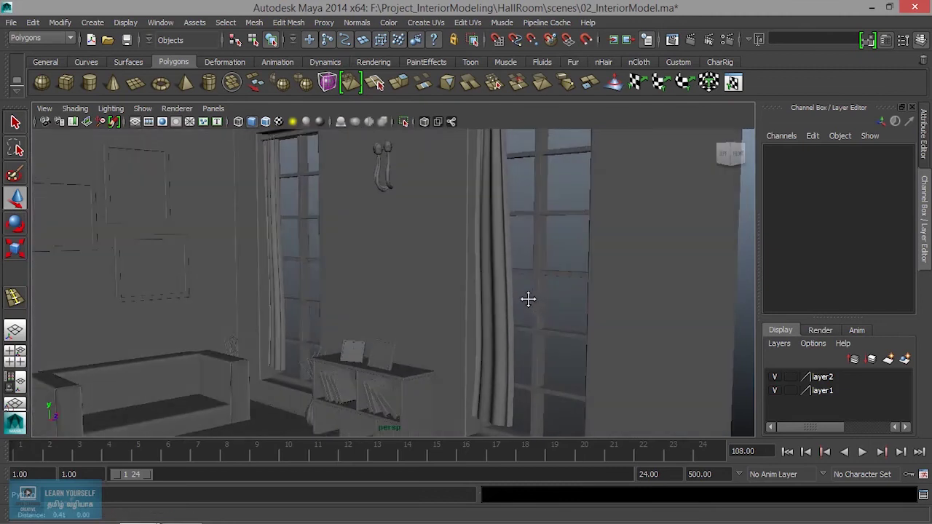
left_click_drag(534, 255, 462, 279)
scroll("down", 3)
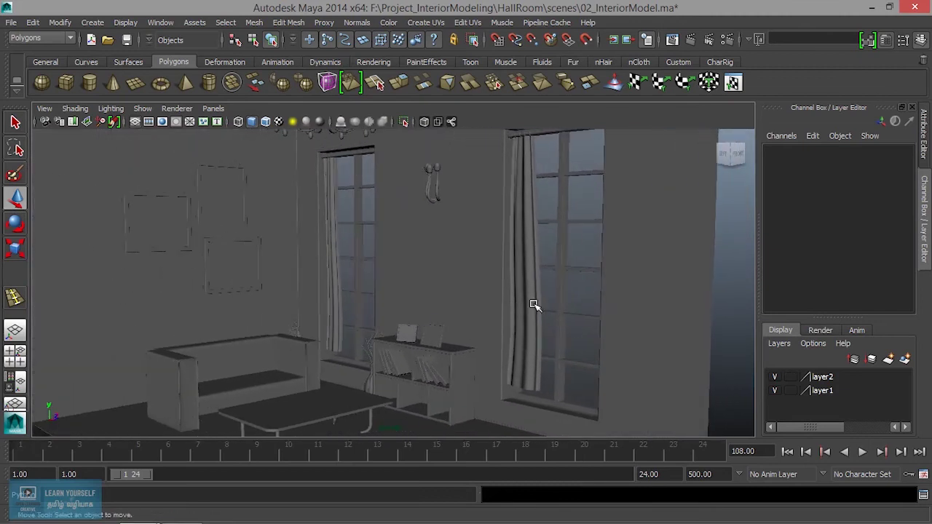
scroll("down", 3)
left_click_drag(423, 282, 510, 301)
left_click_drag(506, 306, 488, 293)
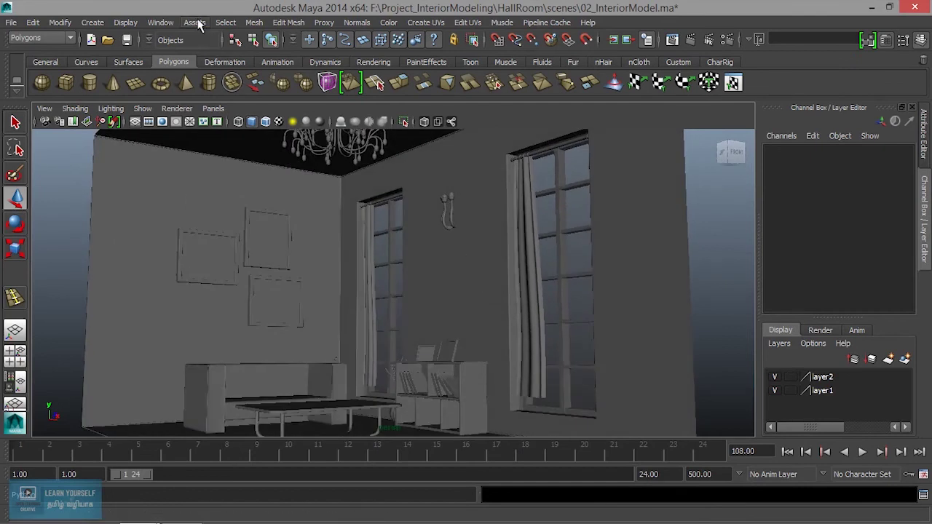
left_click(168, 26)
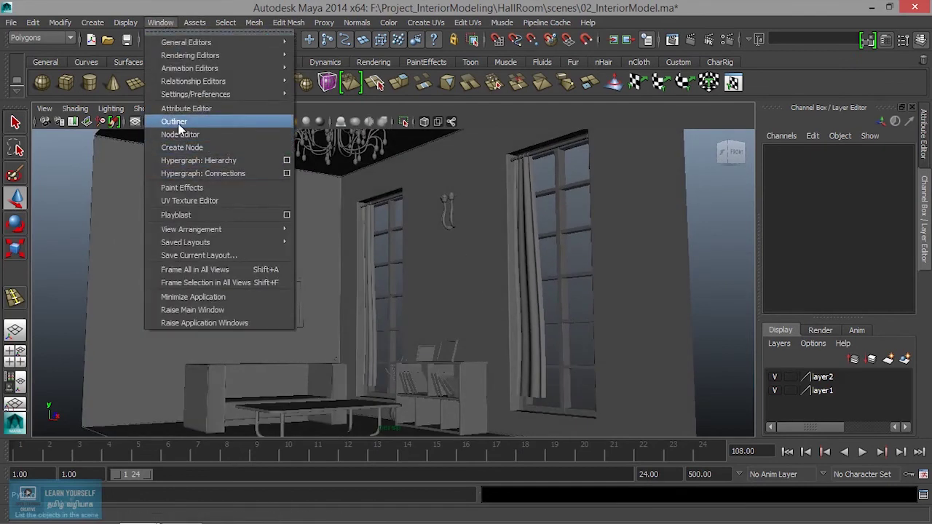
In the Outliner, select pCube1 through pCube21 and group them with Ctrl+G
left_click(180, 129)
scroll("down", 3)
scroll("down", 3)
scroll("up", 3)
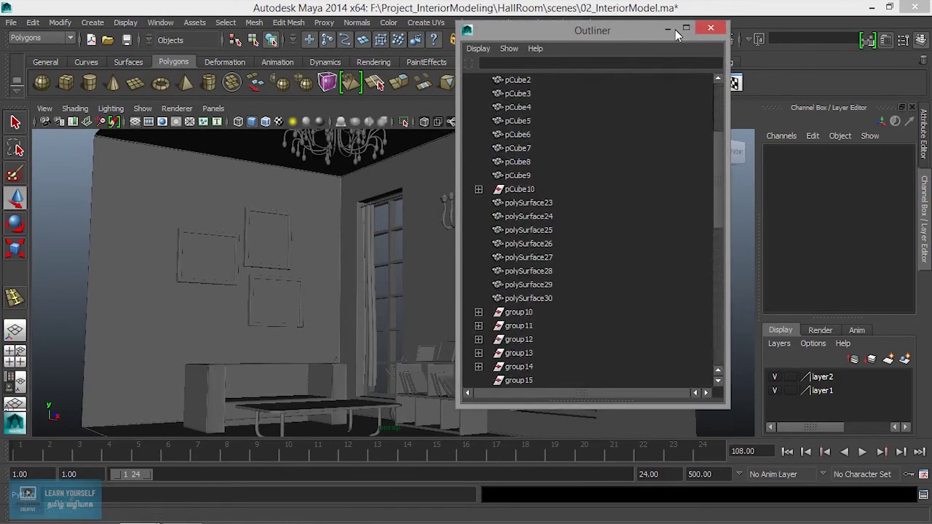
scroll("up", 3)
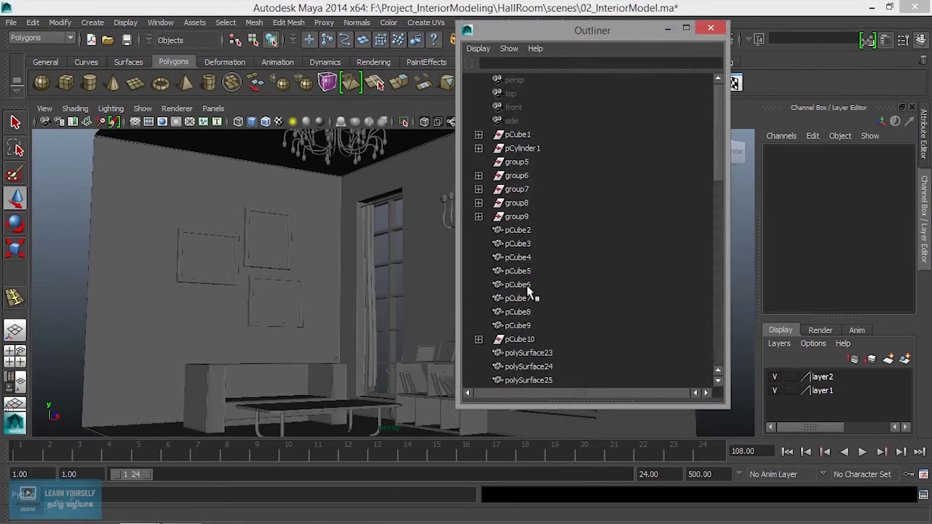
left_click(518, 135)
scroll("down", 3)
scroll("down", 3)
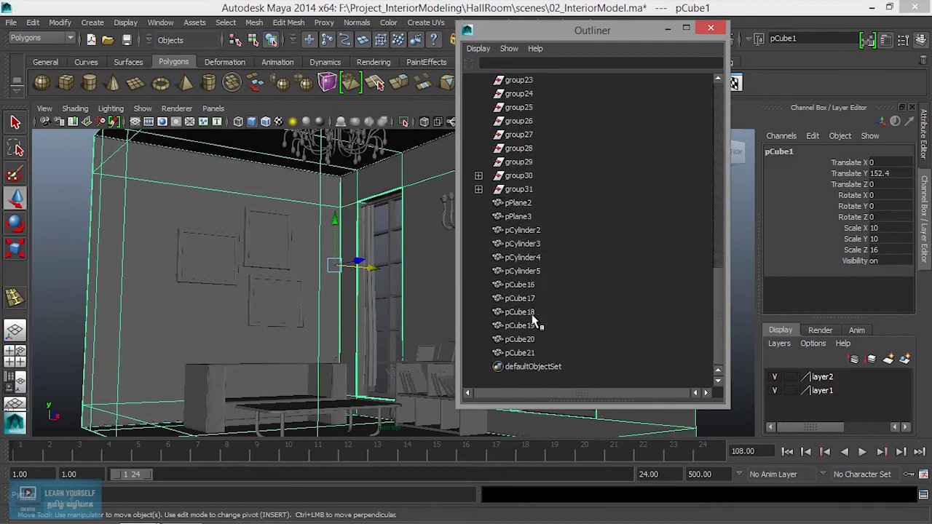
left_click(519, 353)
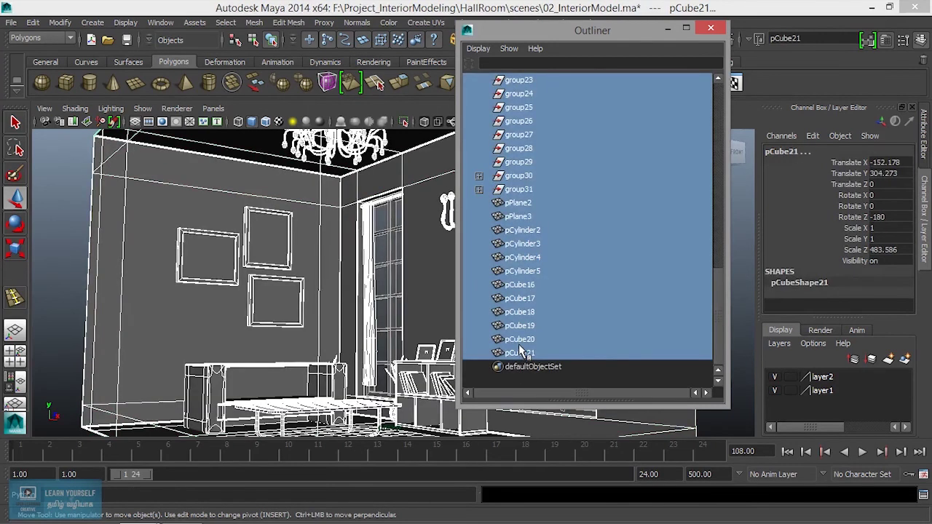
key("ctrl+g")
Rename group32 to 'Interior01', close the Outliner and frame the room shell
double_click(523, 135)
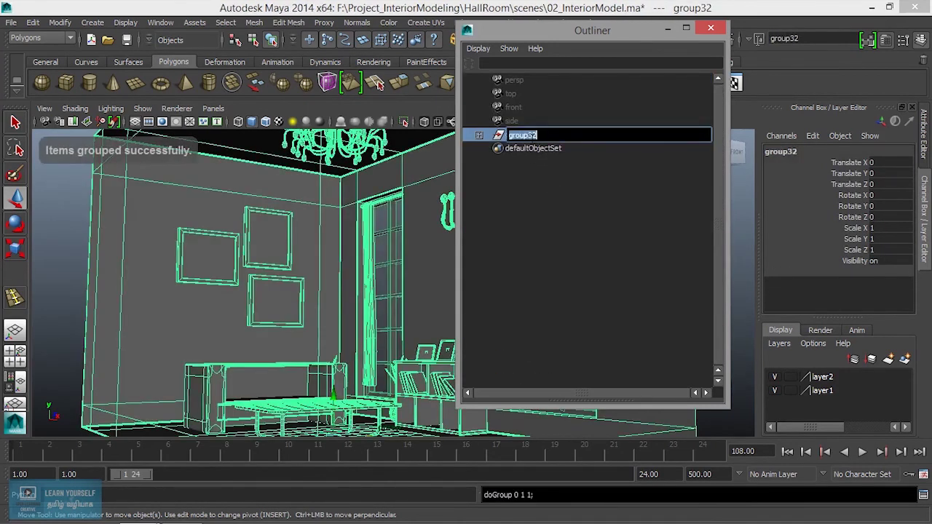
type("Inter")
type("ior0")
type("1")
key("Return")
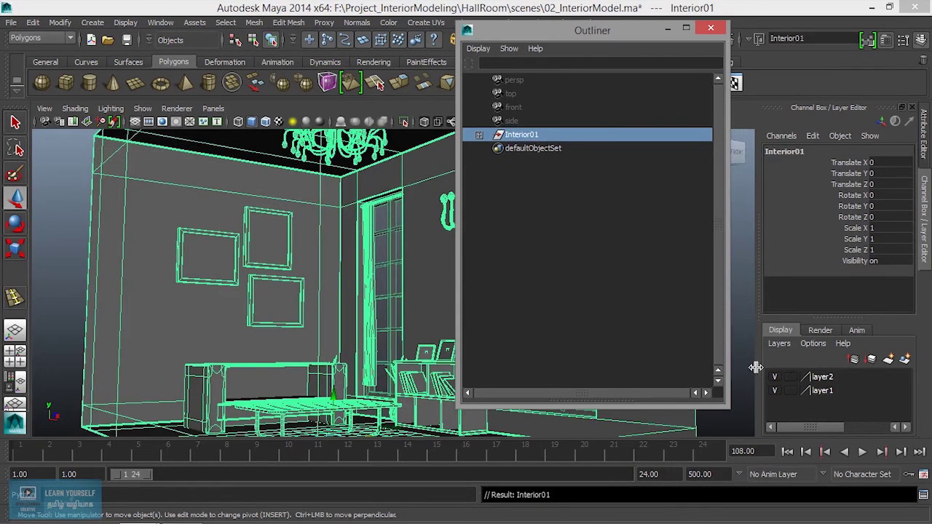
left_click(821, 377)
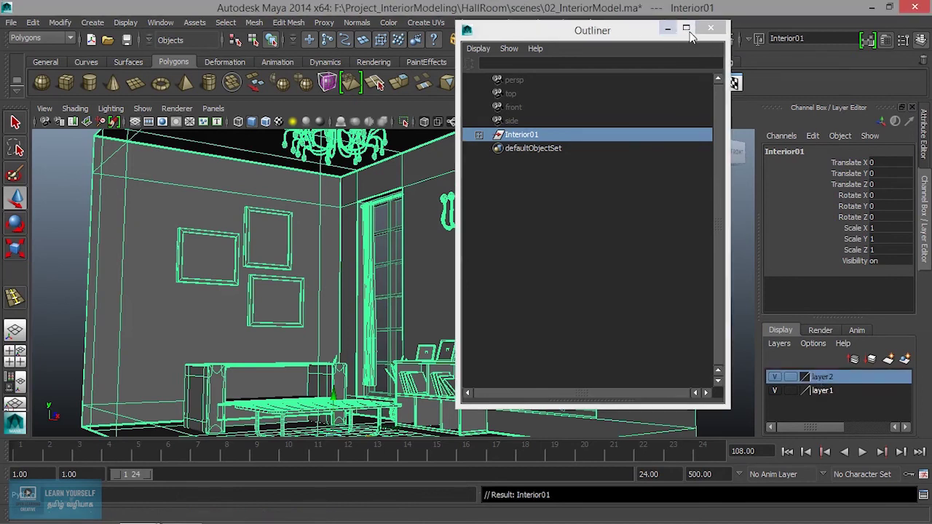
left_click(710, 28)
left_click(682, 271)
key("f")
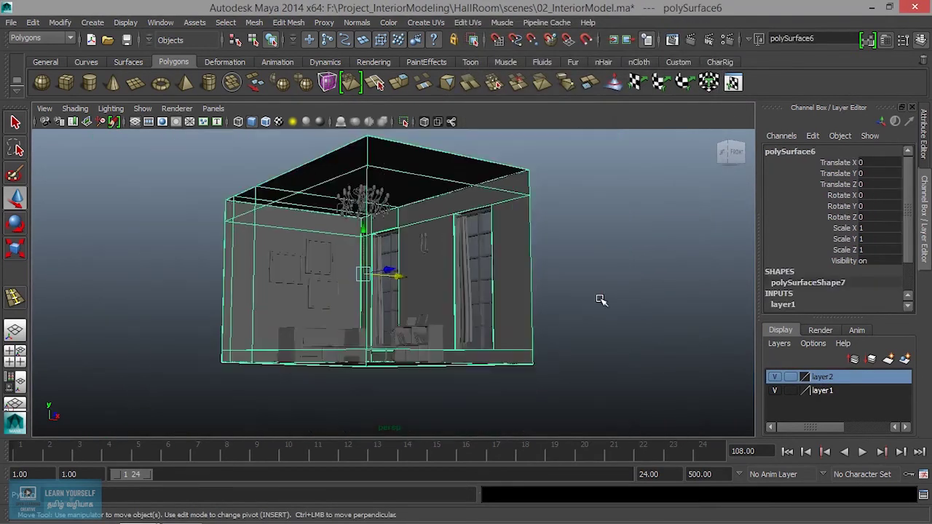